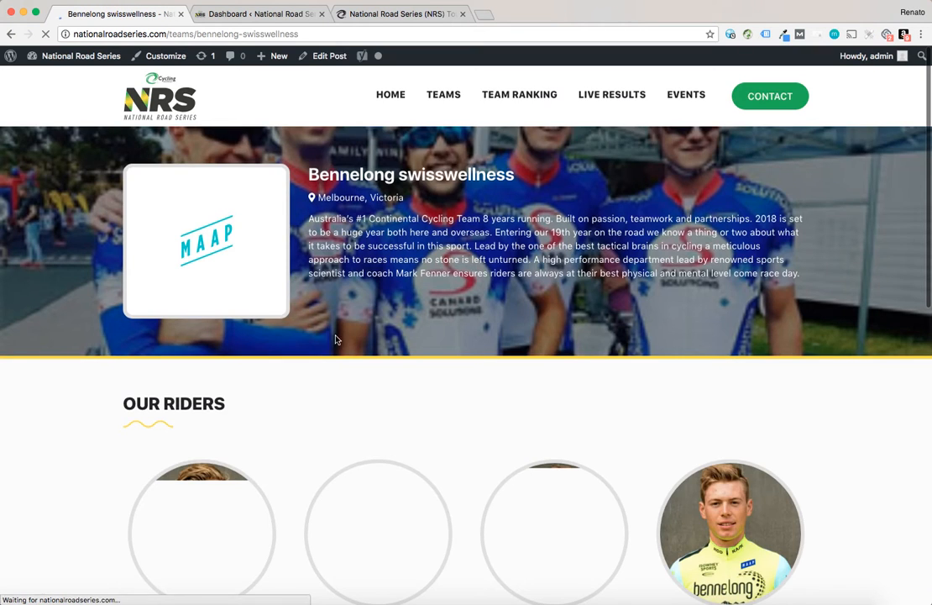
Review the Bennelong swisswellness team page and open the admin list of Team posts
scroll(432, 329, "down", 7)
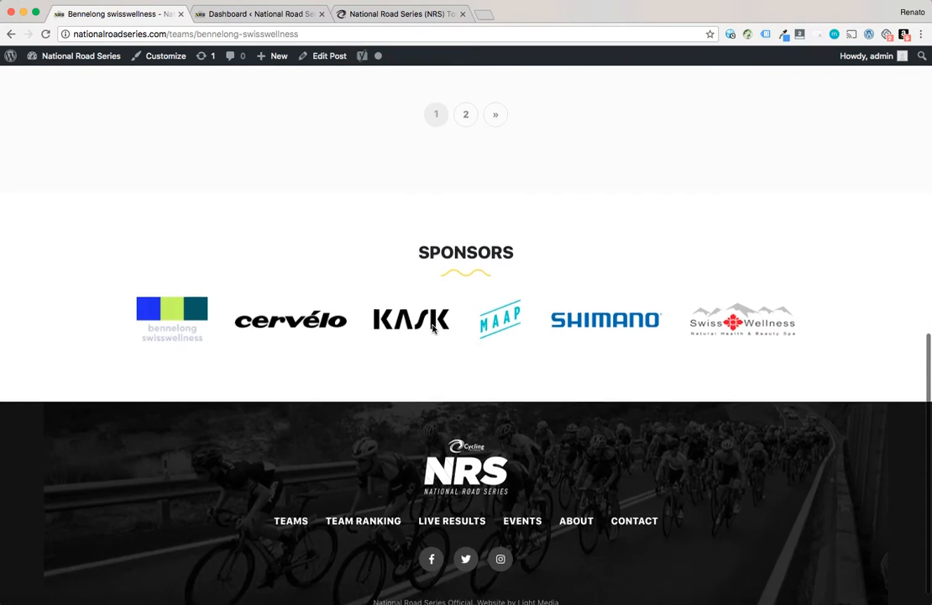
scroll(432, 329, "up", 6)
scroll(432, 328, "up", 3)
left_click(246, 15)
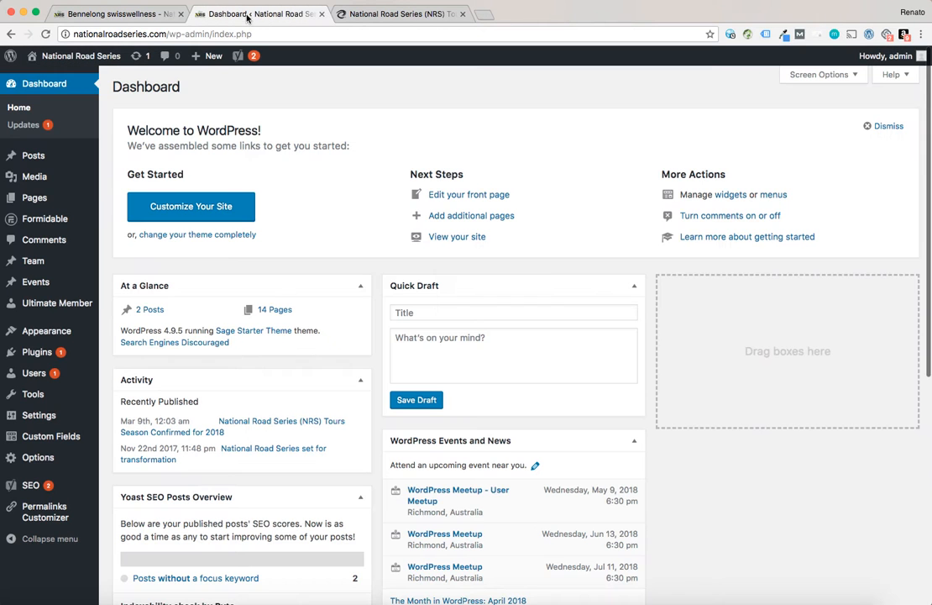
left_click(34, 261)
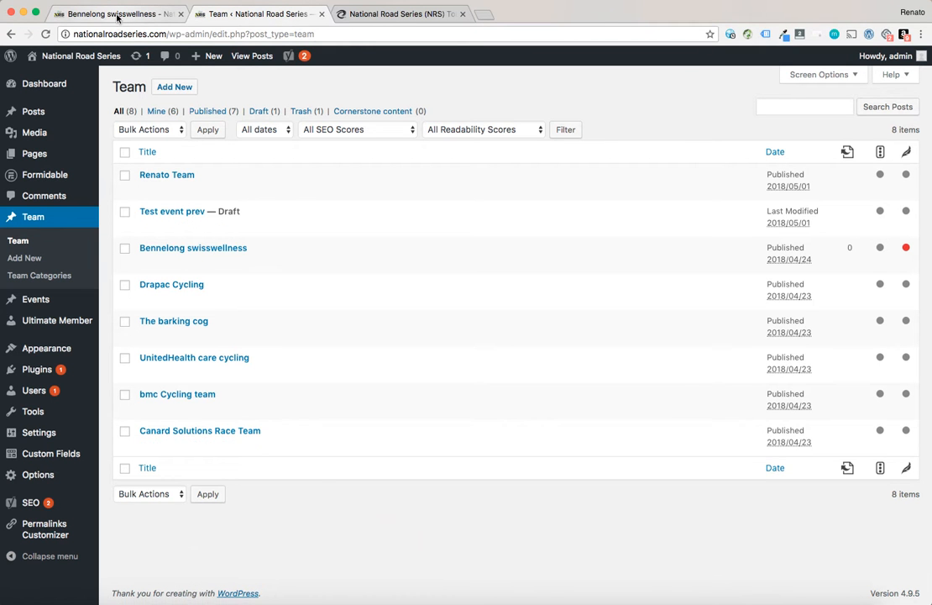
View the public Teams archive page and return to the admin Team list
left_click(118, 18)
left_click(443, 94)
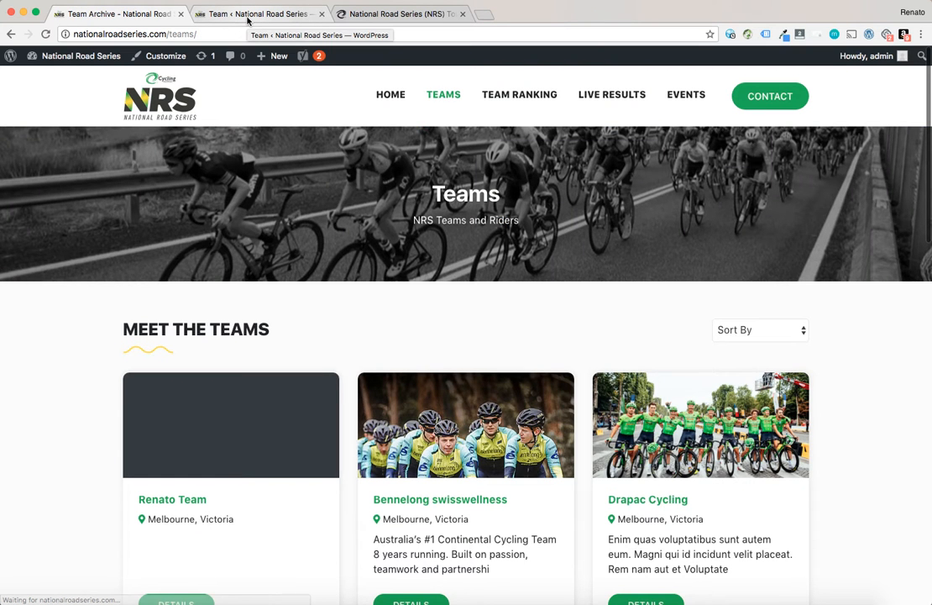
left_click(248, 16)
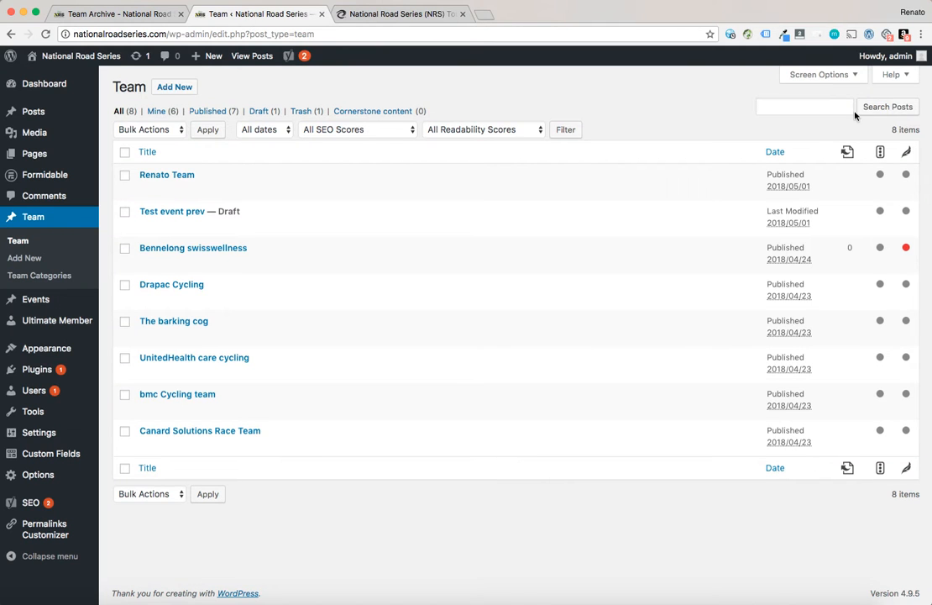
Add a new Team post titled ABC Team
left_click(159, 91)
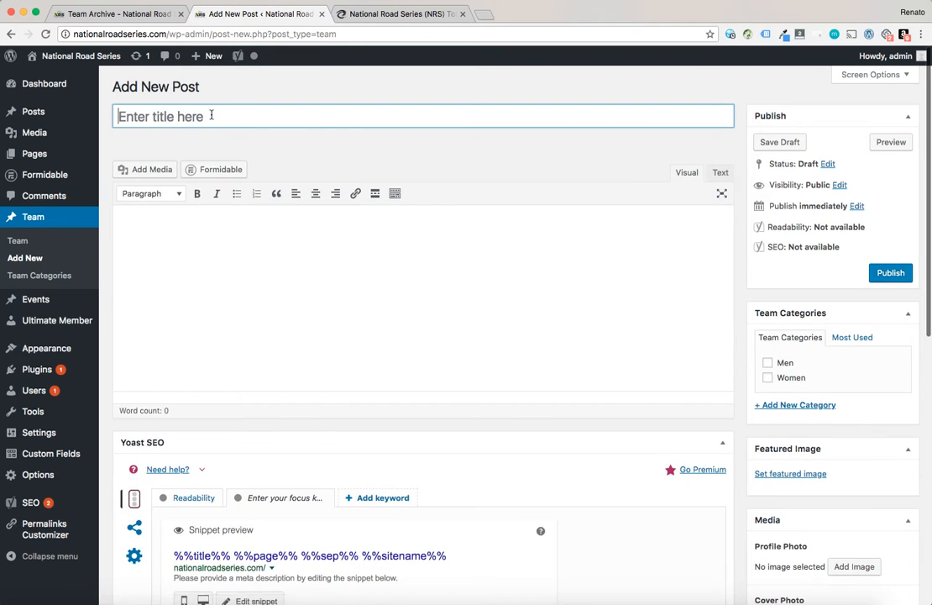
type("ABC Team")
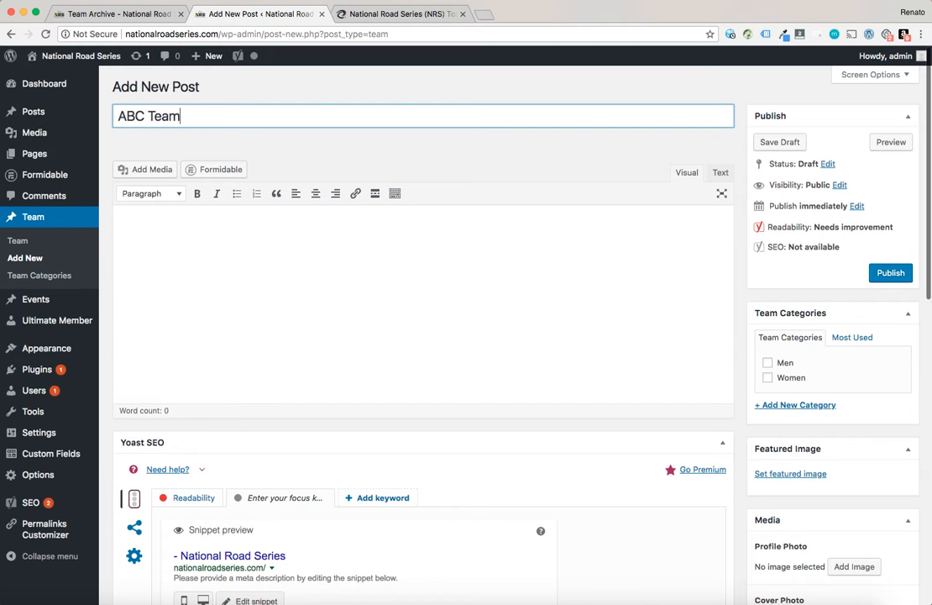
Assign the team to the Men category only
left_click(768, 363)
left_click(770, 382)
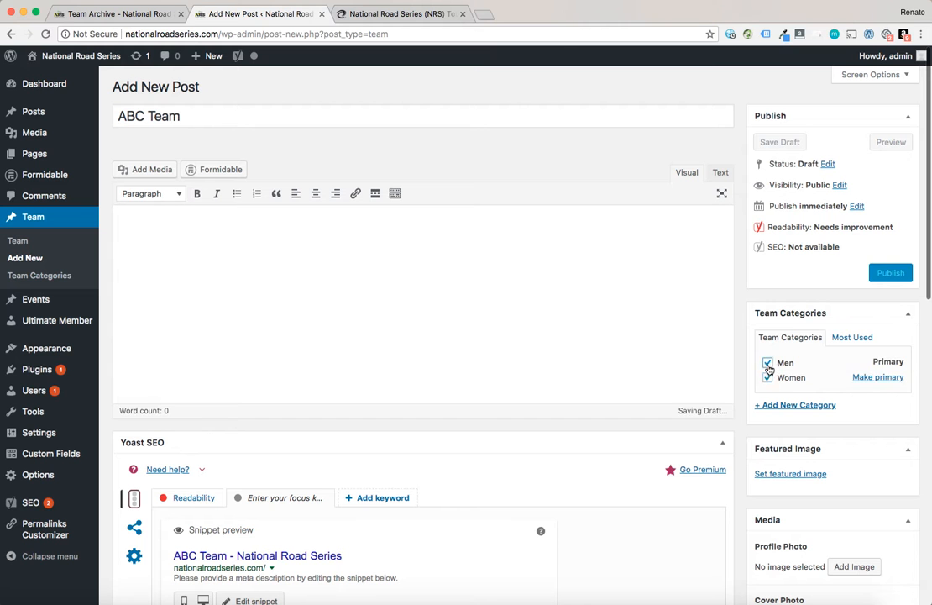
left_click(768, 364)
left_click(768, 379)
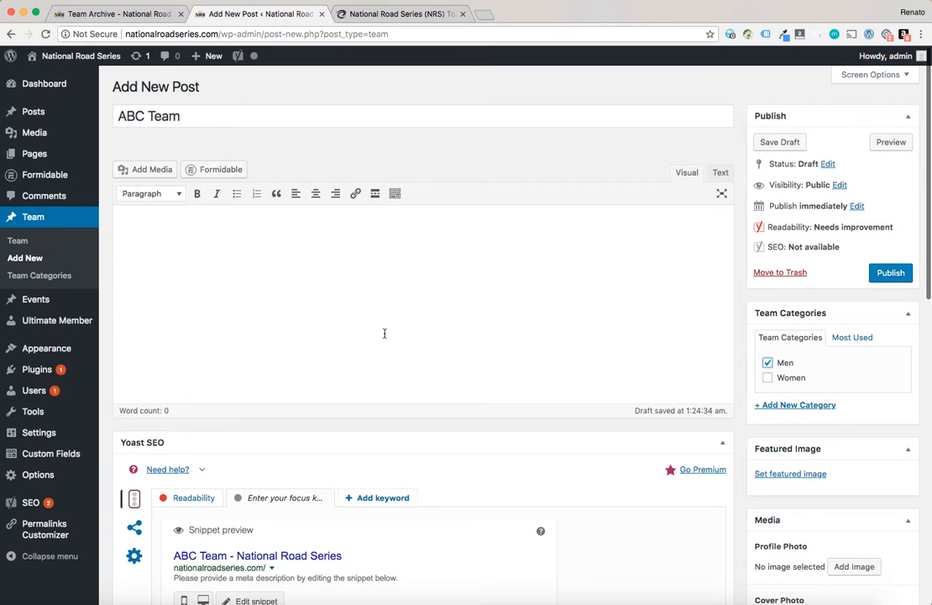
Publish the ABC Team post
scroll(411, 332, "down", 2)
scroll(514, 331, "up", 2)
scroll(752, 410, "down", 3)
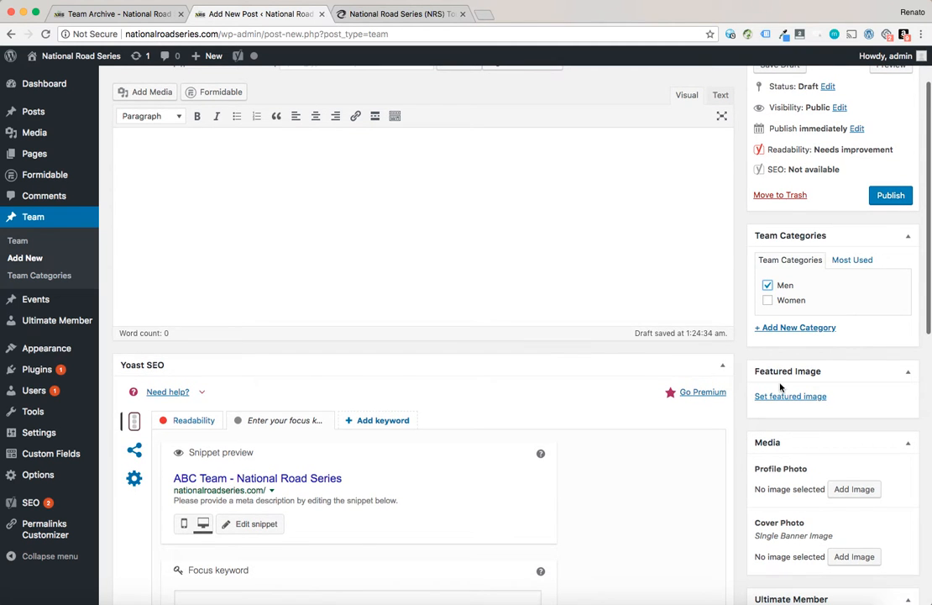
scroll(806, 378, "up", 3)
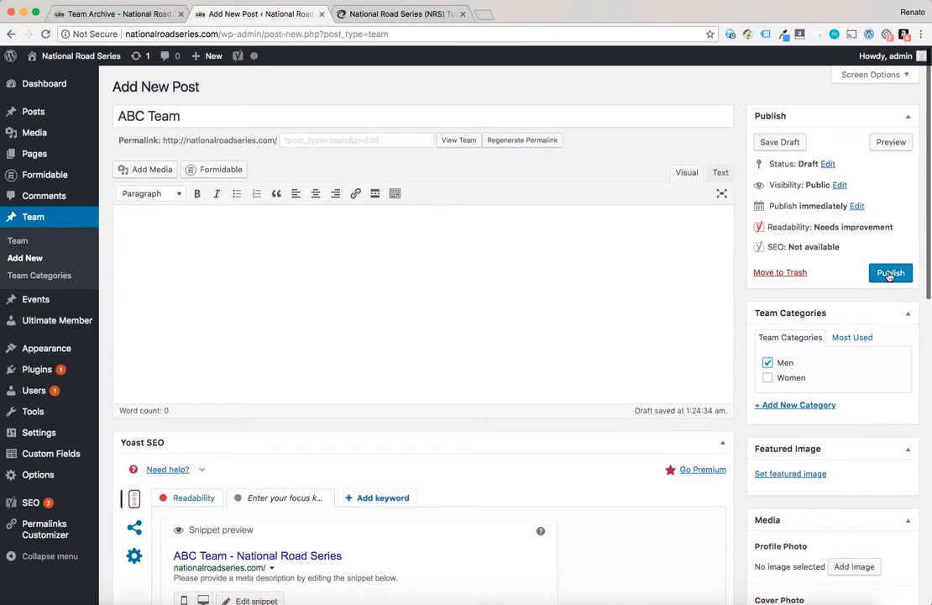
left_click(889, 273)
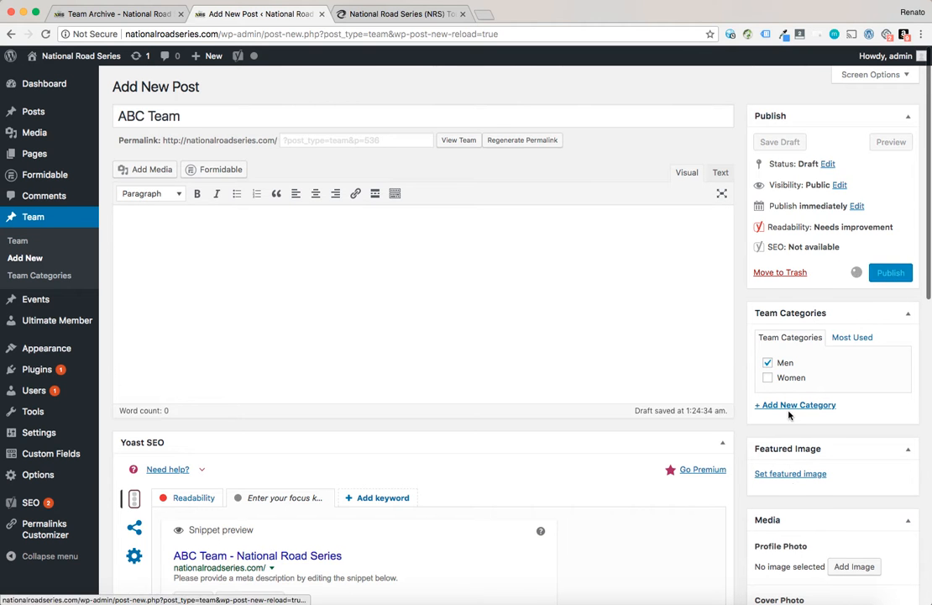
scroll(789, 415, "down", 3)
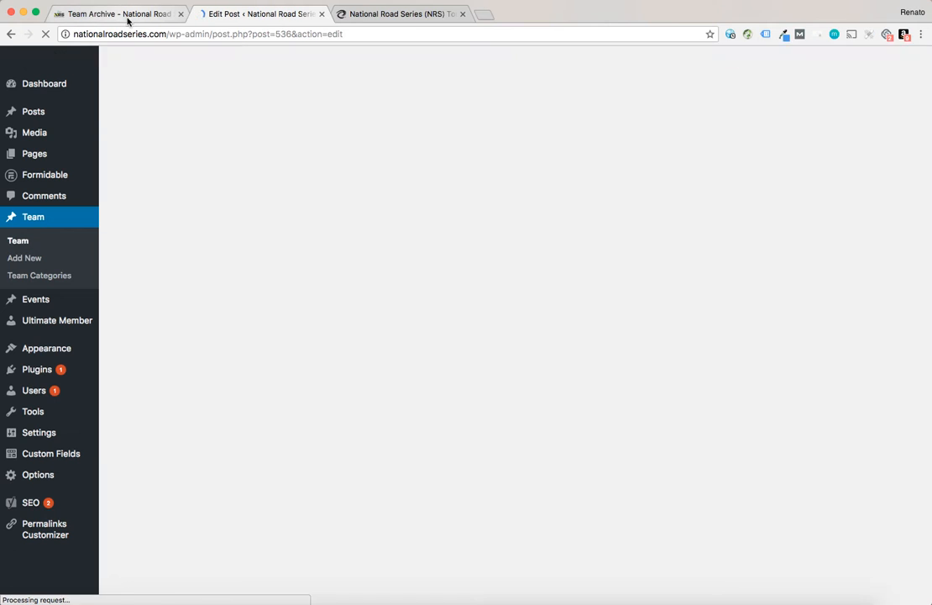
scroll(708, 336, "down", 5)
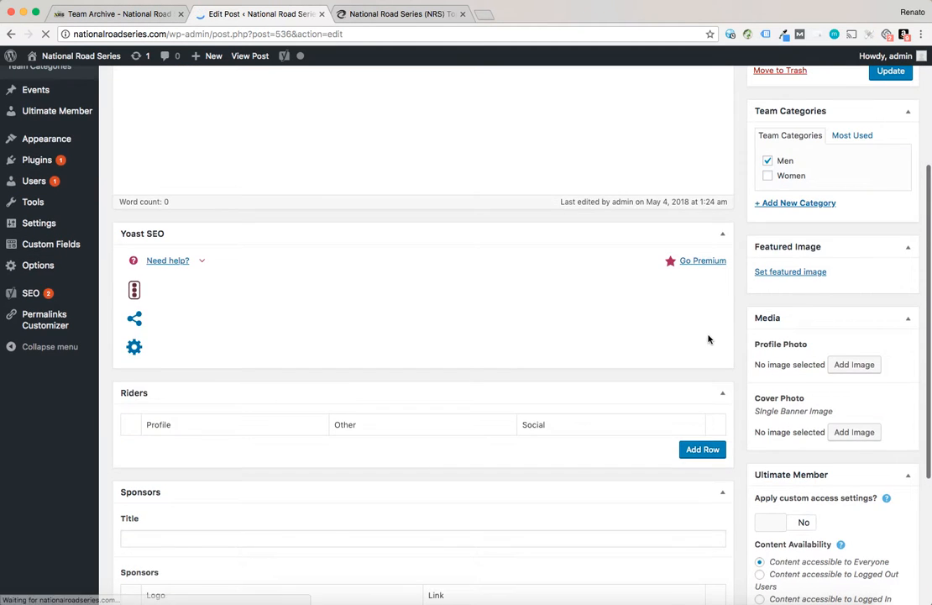
scroll(708, 338, "up", 5)
Check the new ABC Team card on the reloaded Teams archive and open its public team page
left_click(120, 14)
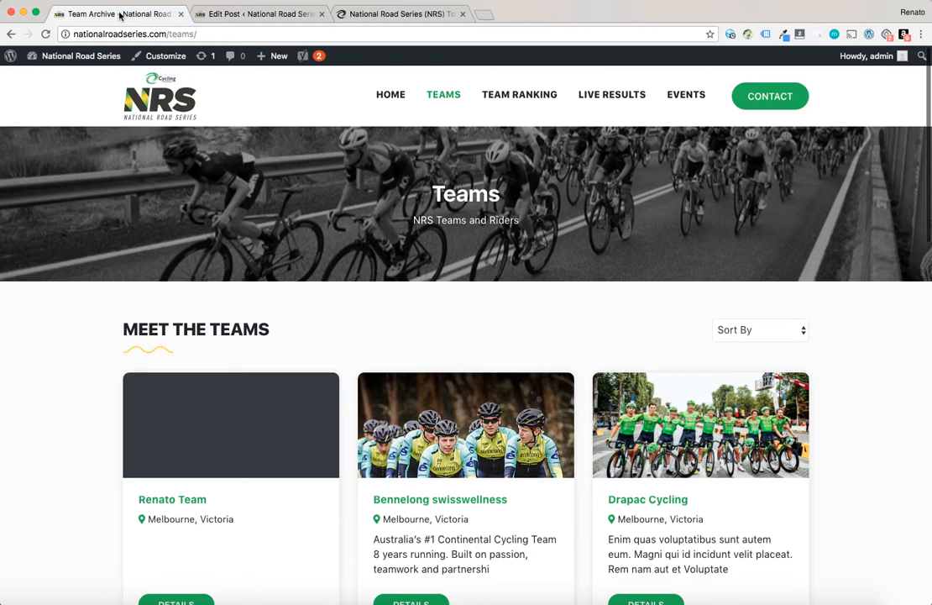
scroll(236, 547, "down", 4)
key("super+r")
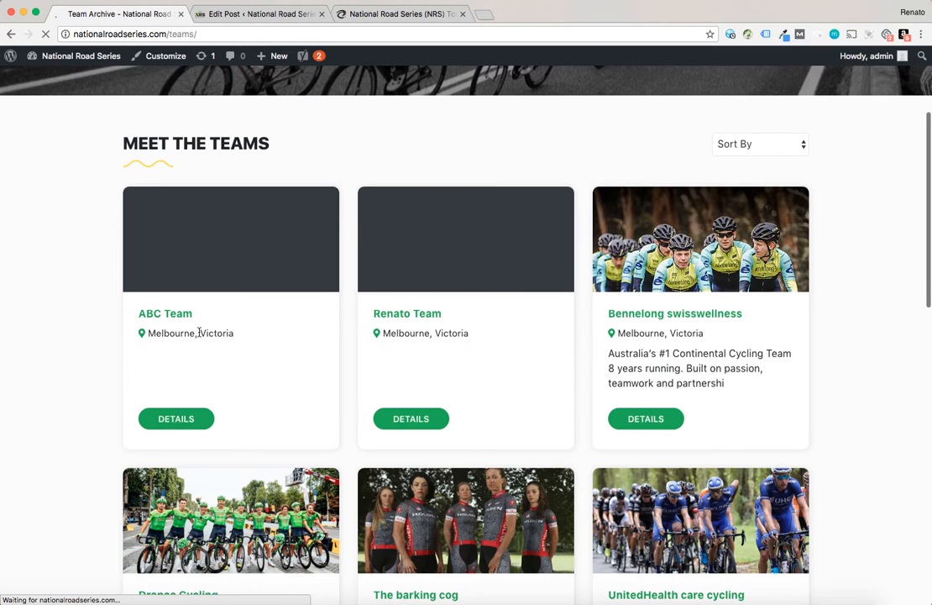
left_click(291, 15)
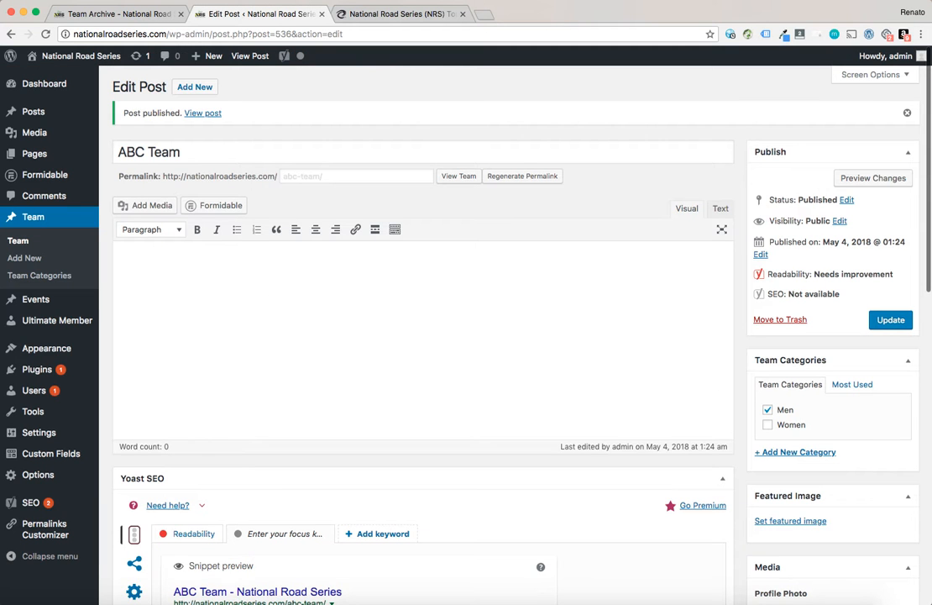
scroll(814, 432, "down", 5)
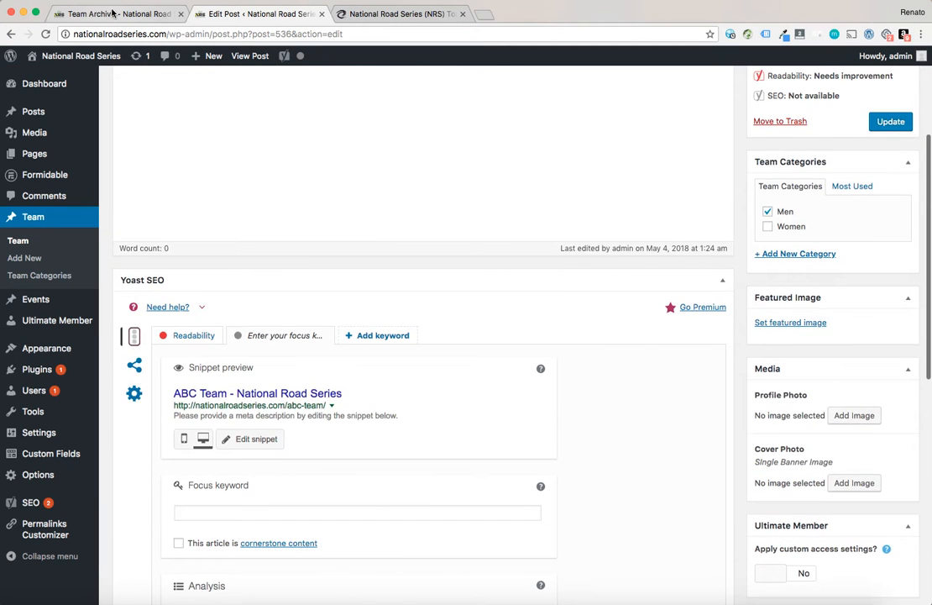
left_click(112, 12)
left_click(166, 315)
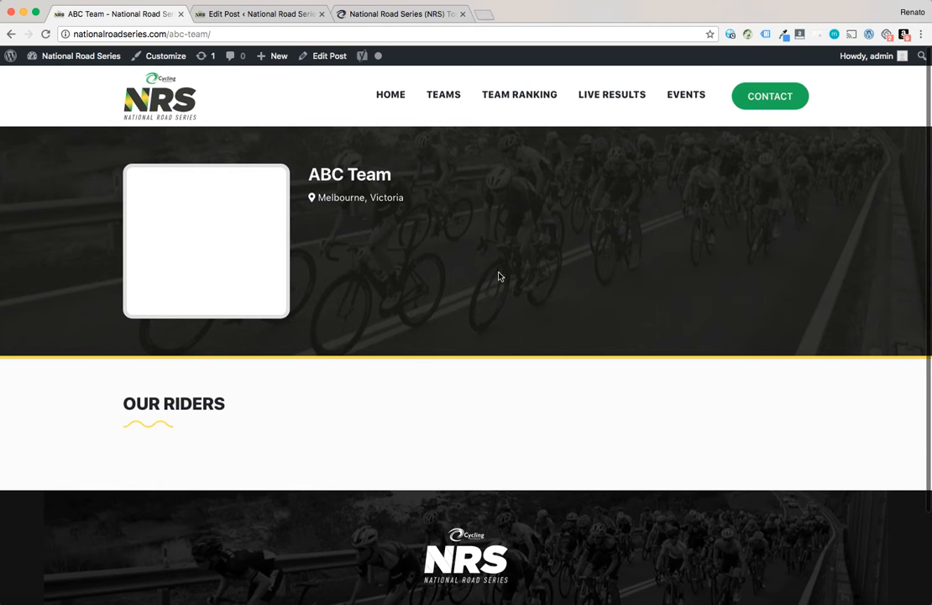
left_click(11, 34)
left_click(240, 13)
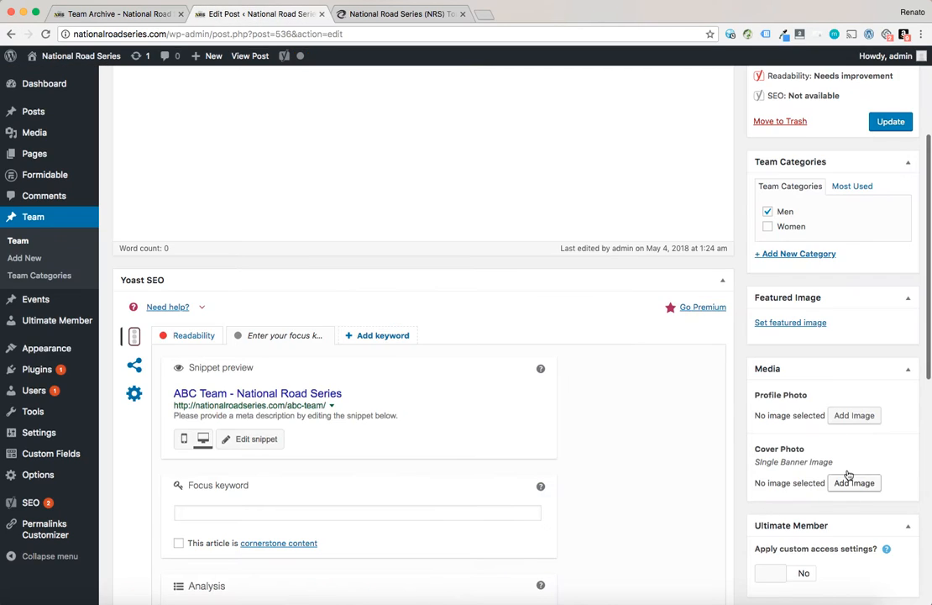
Set the team's profile photo to the Cycling Australia logo from the media library and update the post
left_click(857, 418)
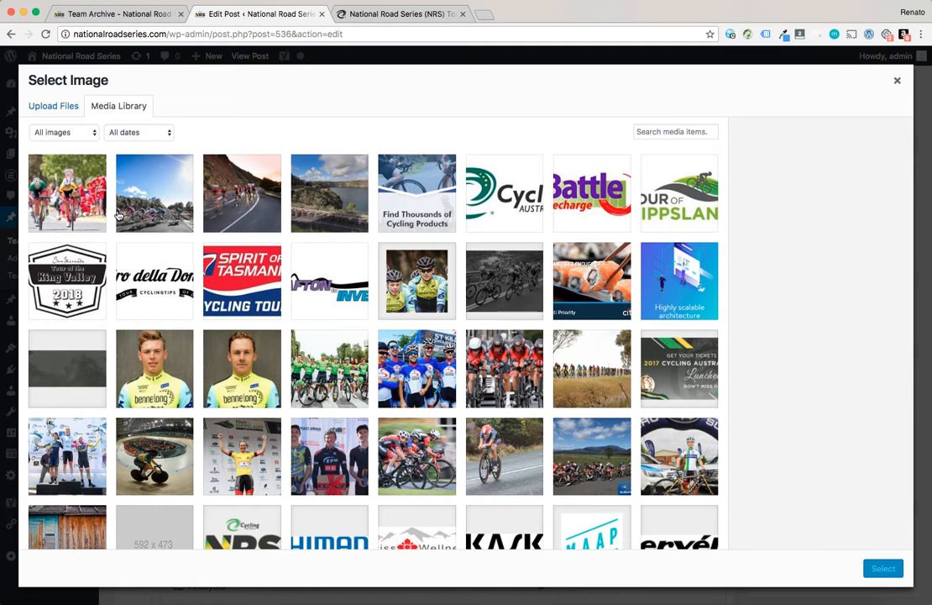
left_click(505, 216)
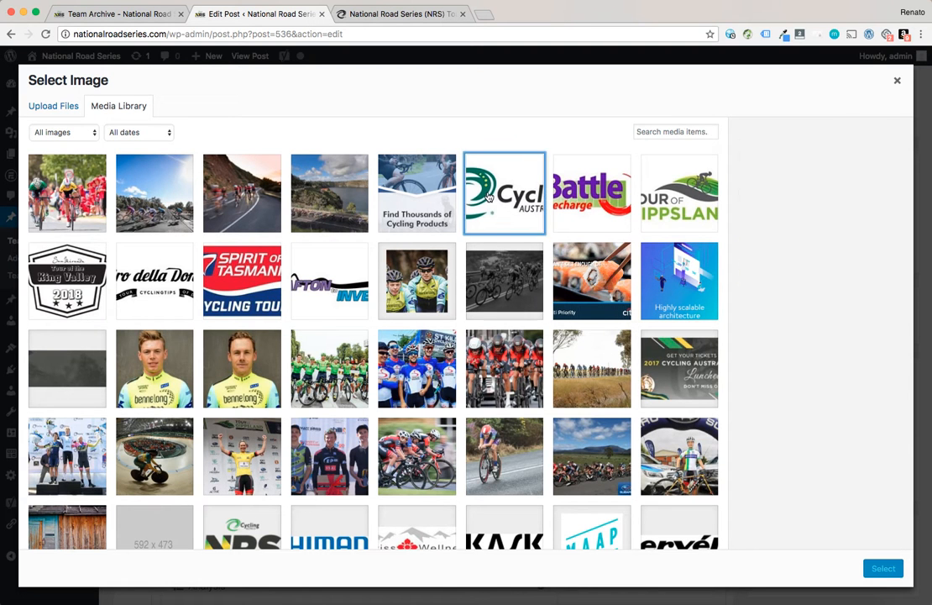
left_click(884, 568)
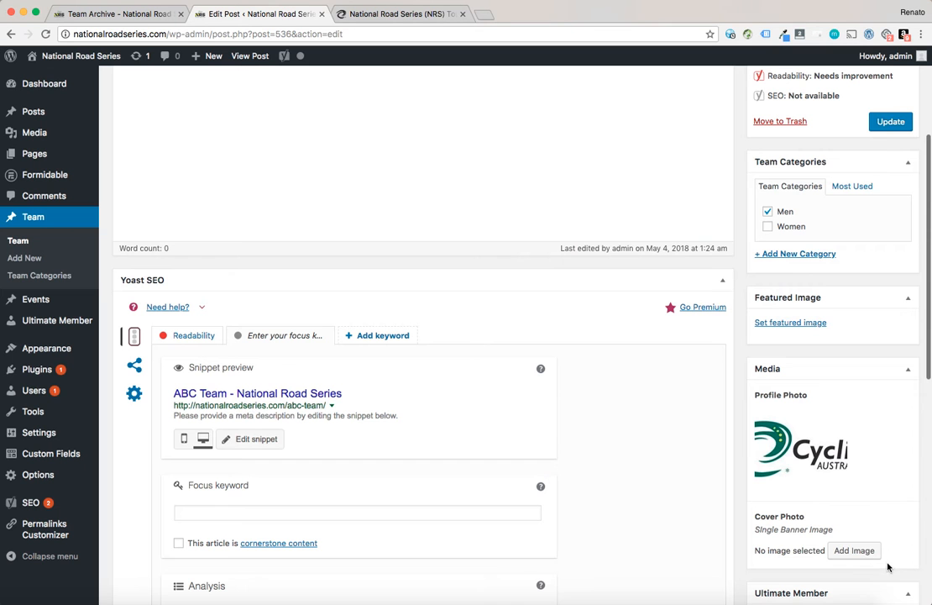
left_click(884, 124)
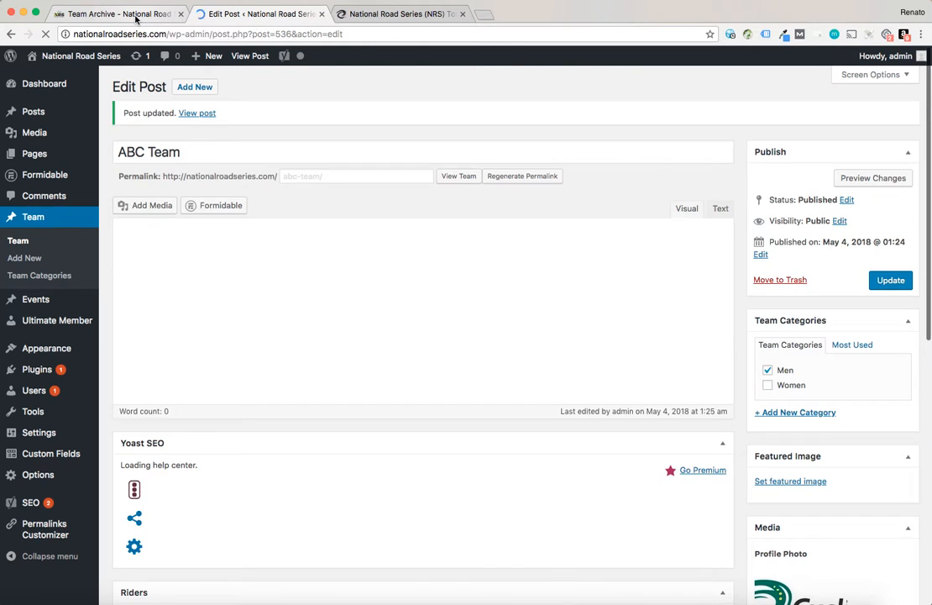
Reload the Teams archive and open the ABC Team page to check the profile photo
left_click(136, 17)
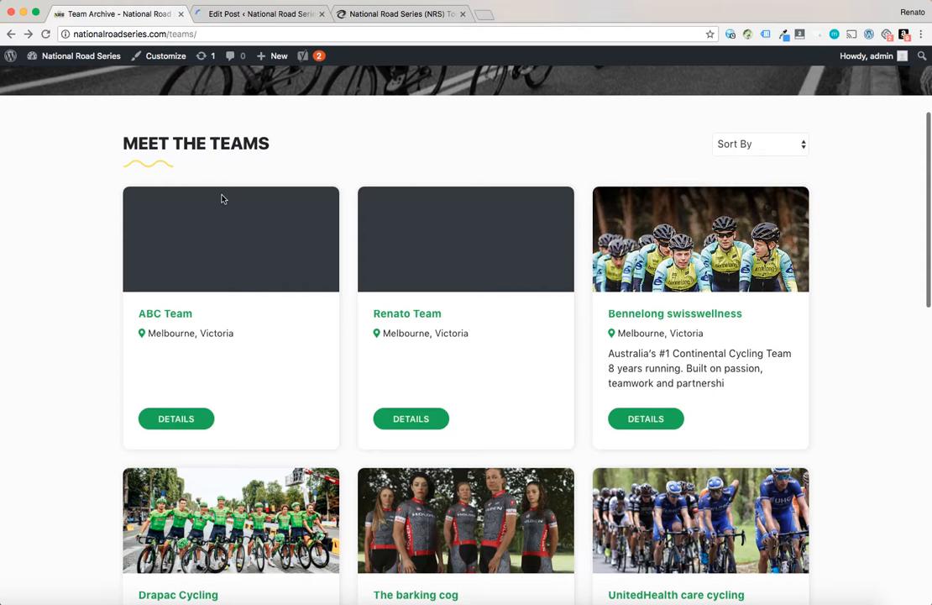
key("super+r")
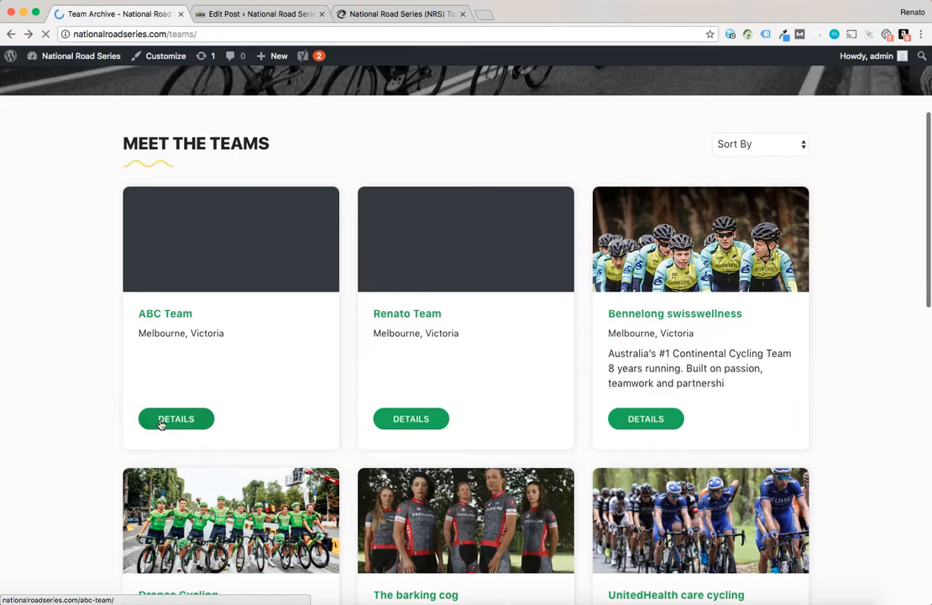
left_click(165, 418)
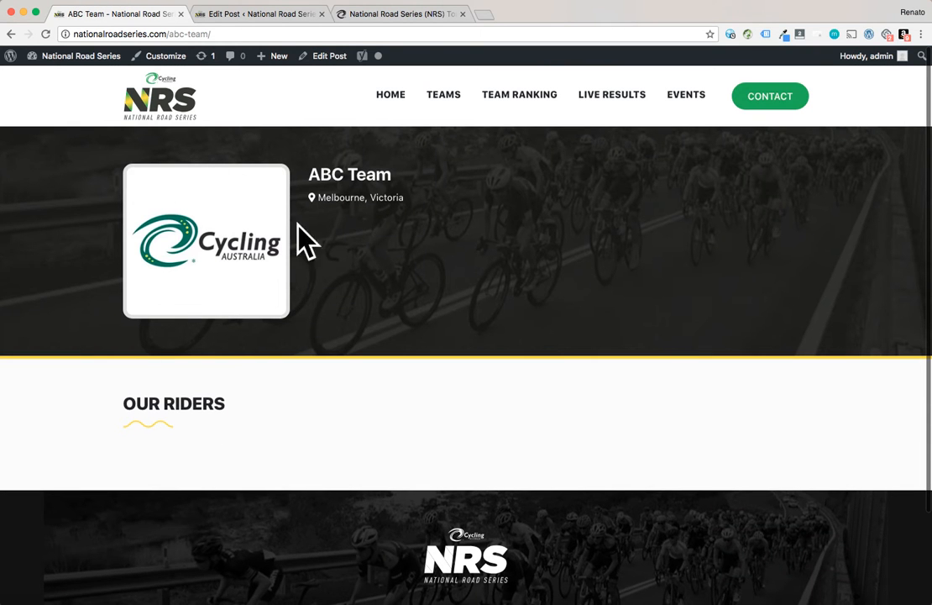
Set the team's cover photo to the nrs-about-banner image from the media library
left_click(205, 15)
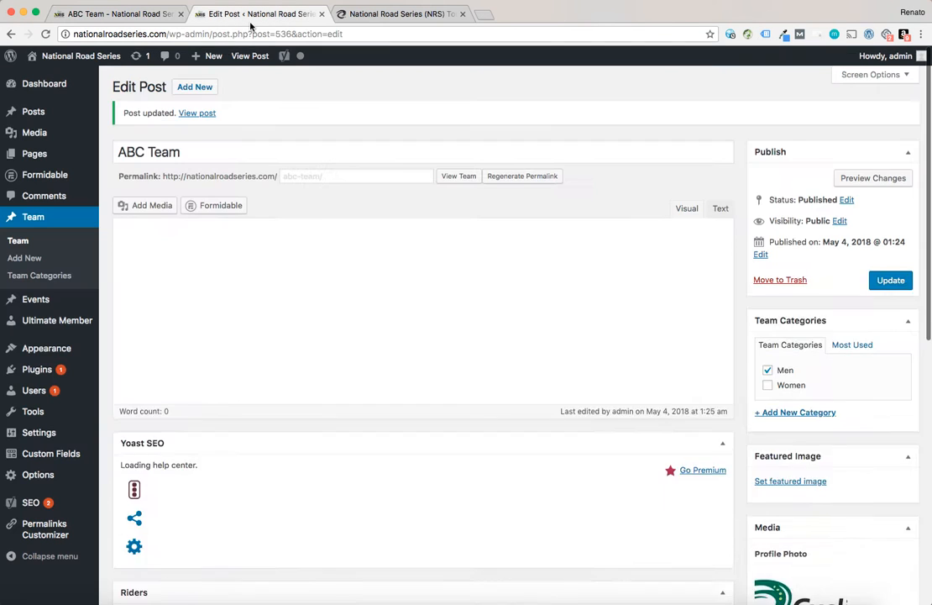
scroll(799, 466, "down", 5)
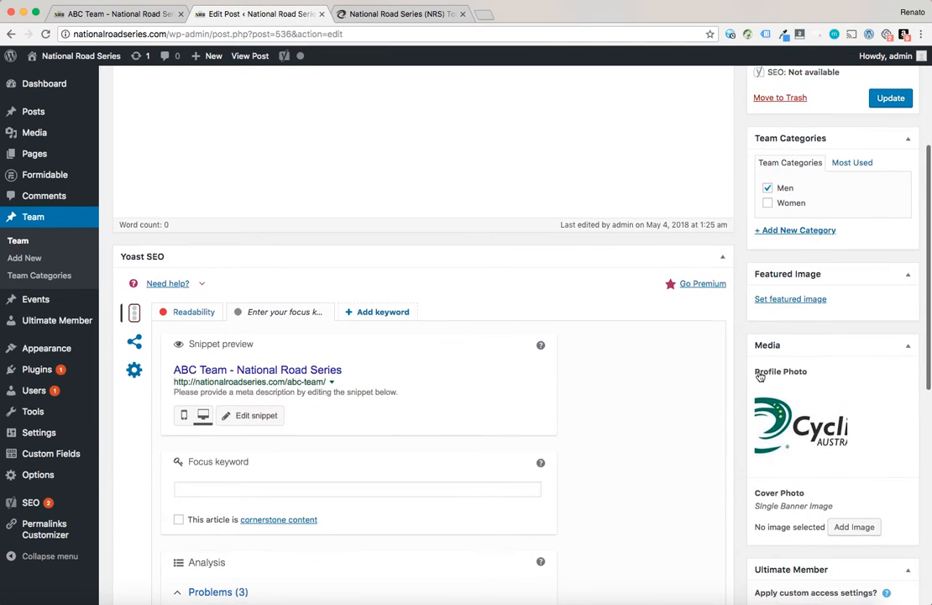
scroll(831, 445, "down", 3)
left_click(853, 426)
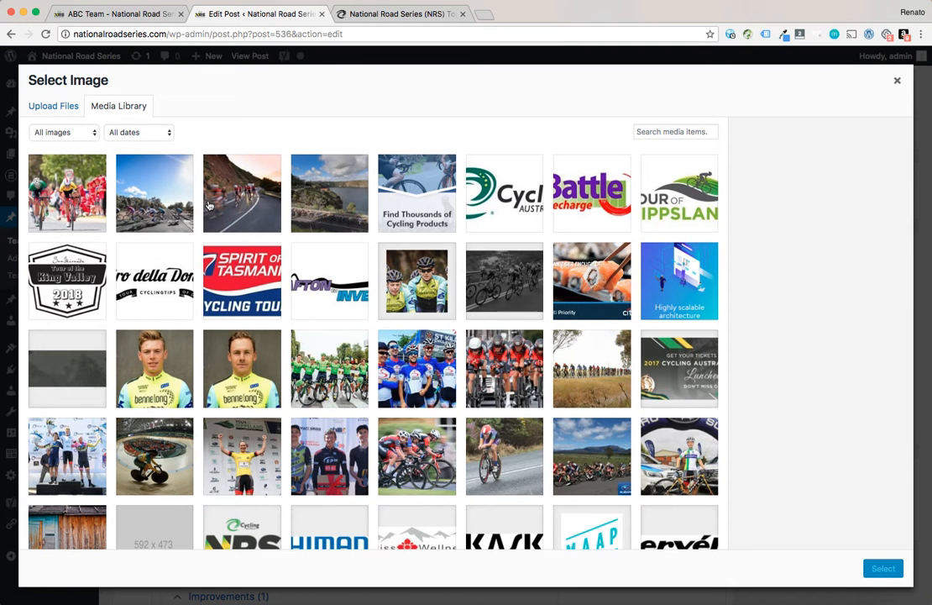
left_click(306, 181)
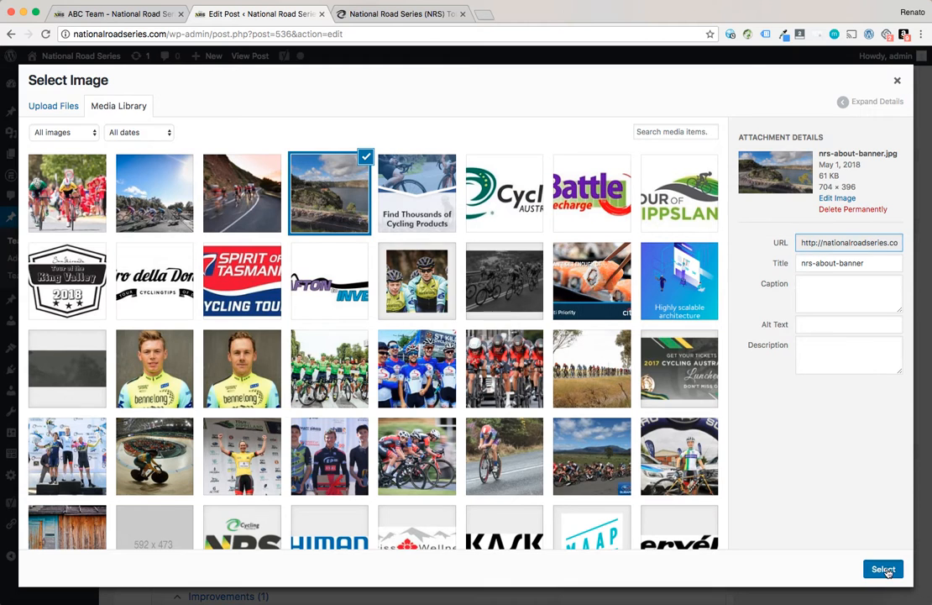
left_click(890, 566)
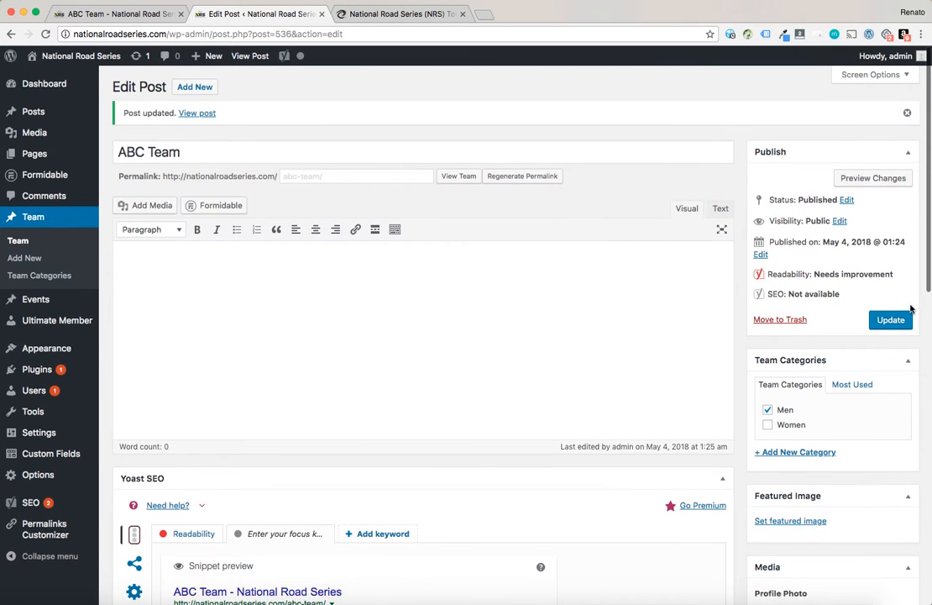
View the ABC Team page and the Teams archive, returning to the team's edit screen
left_click(95, 22)
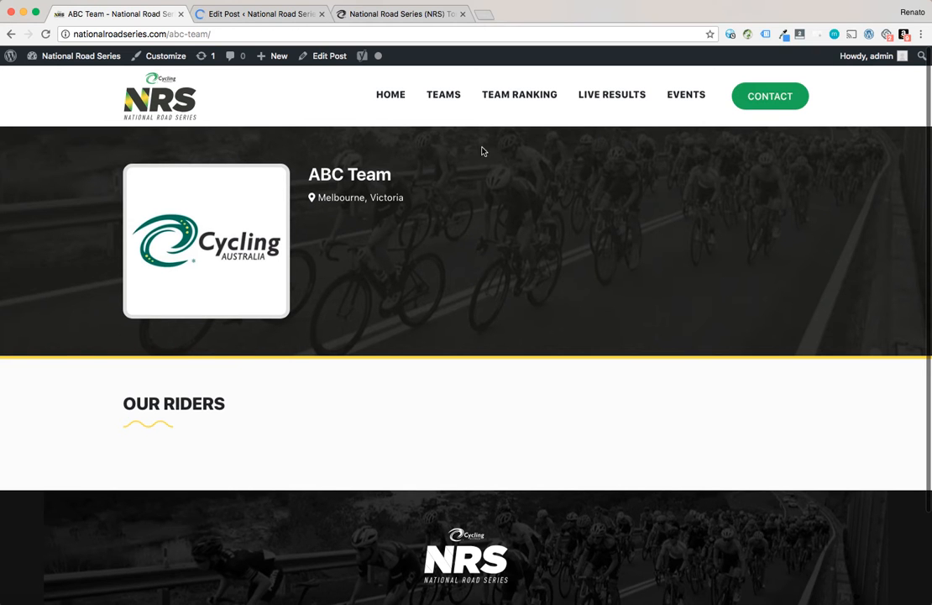
left_click(449, 98)
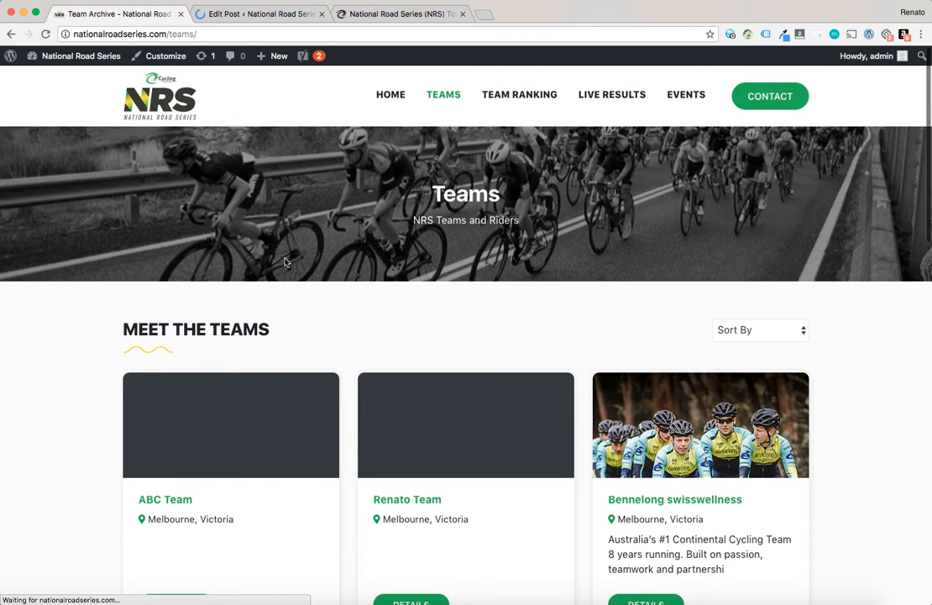
scroll(285, 263, "down", 1)
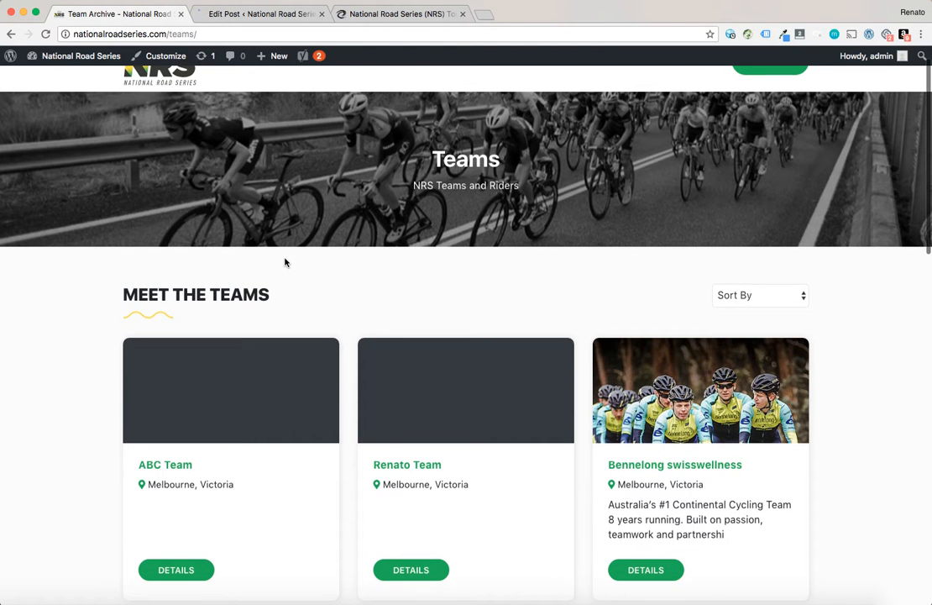
left_click(231, 13)
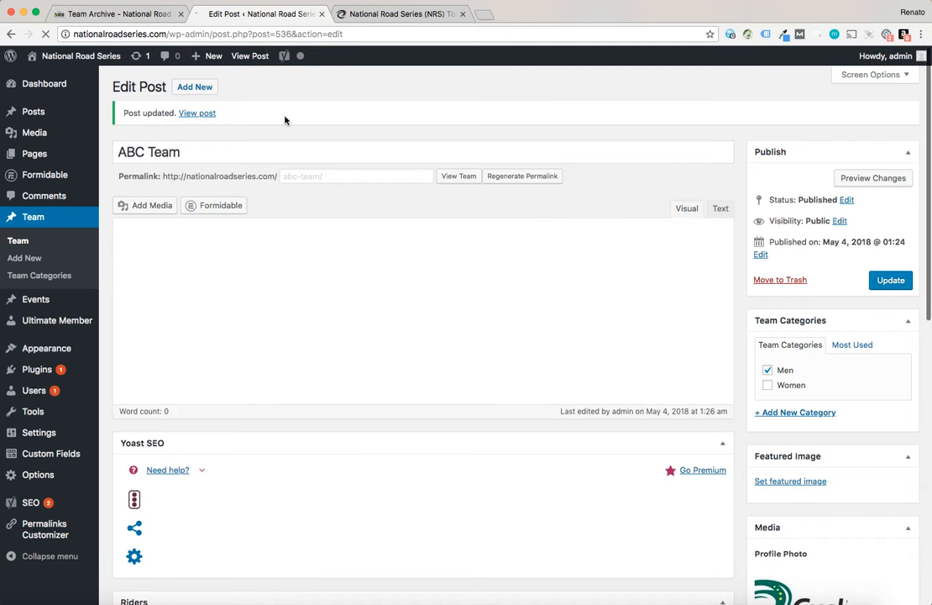
Open the ABC Team page from the Teams archive, glance at the other open tabs, and return to the team's edit screen
left_click(130, 15)
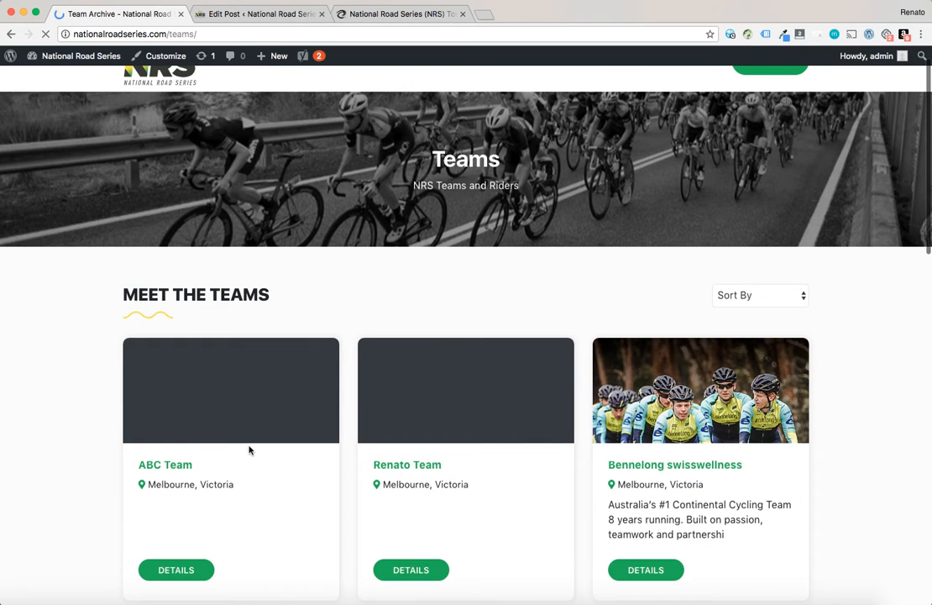
scroll(111, 504, "down", 1)
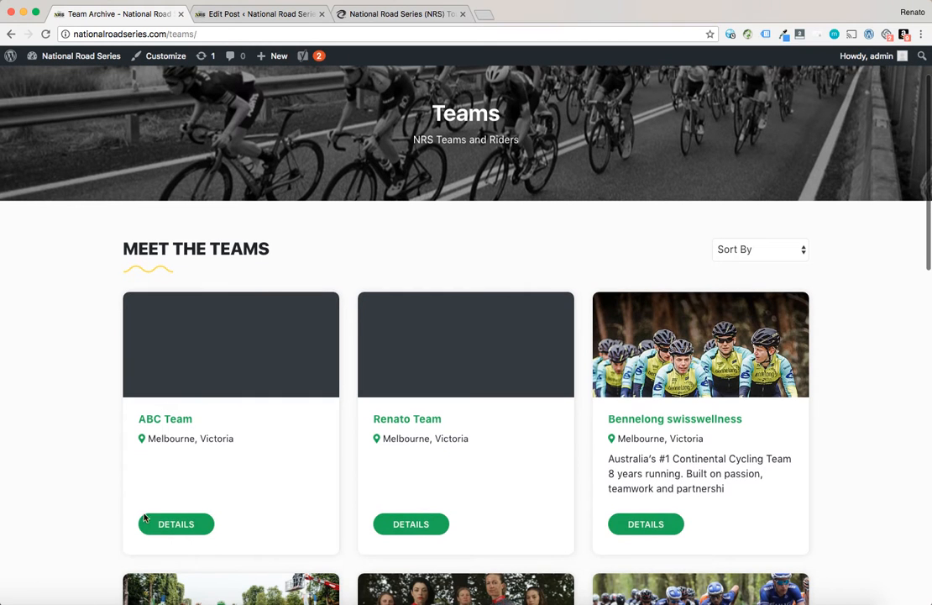
left_click(171, 526)
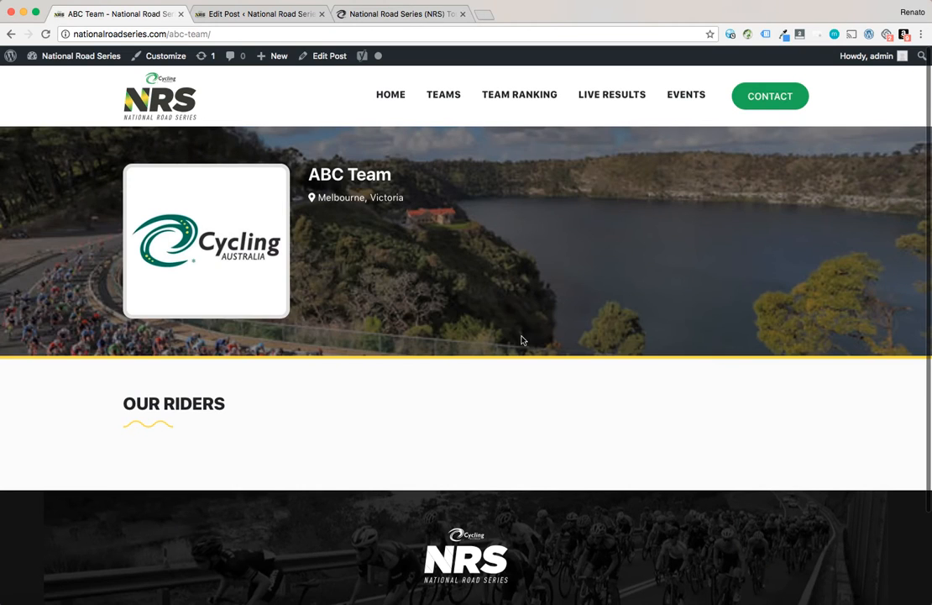
left_click(8, 33)
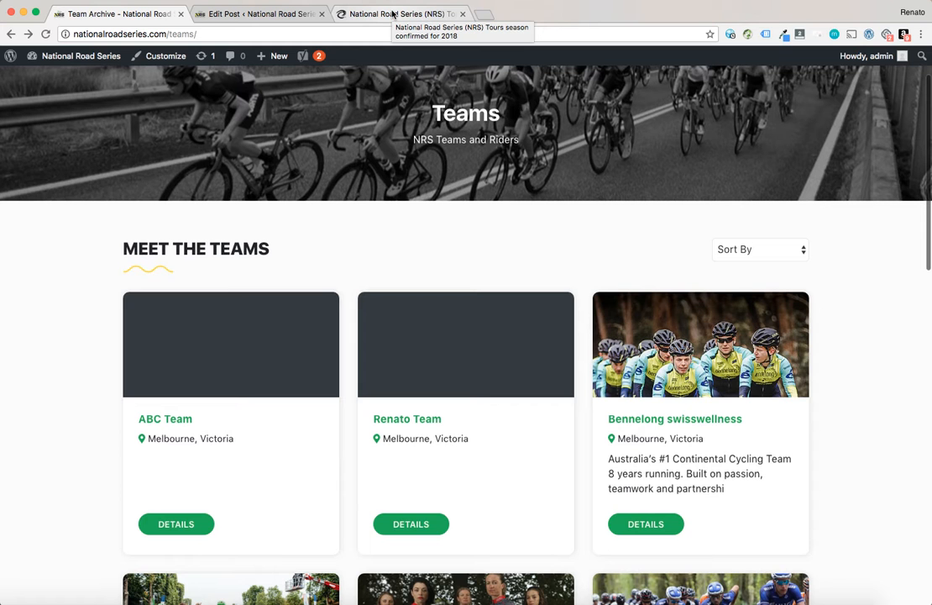
left_click(393, 14)
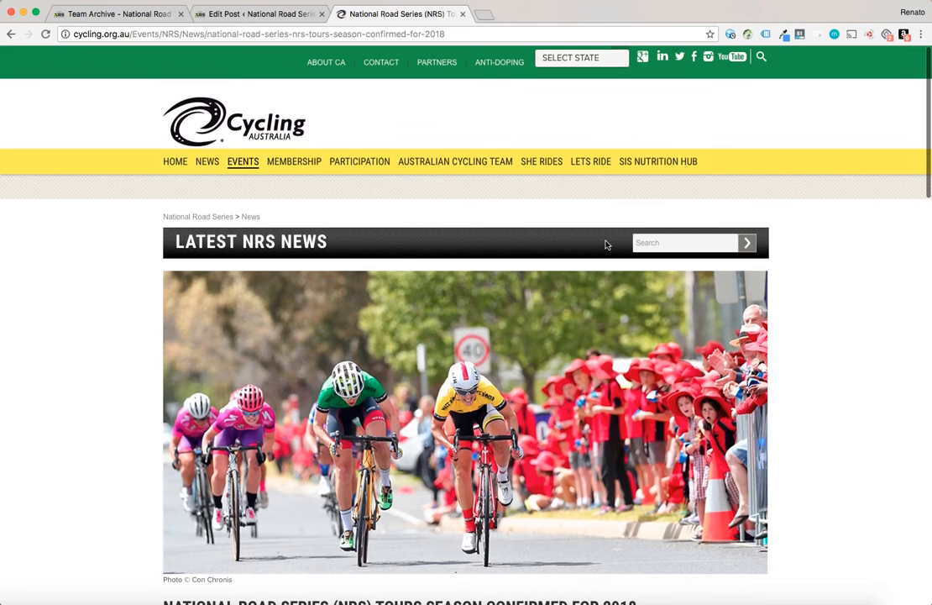
left_click(92, 16)
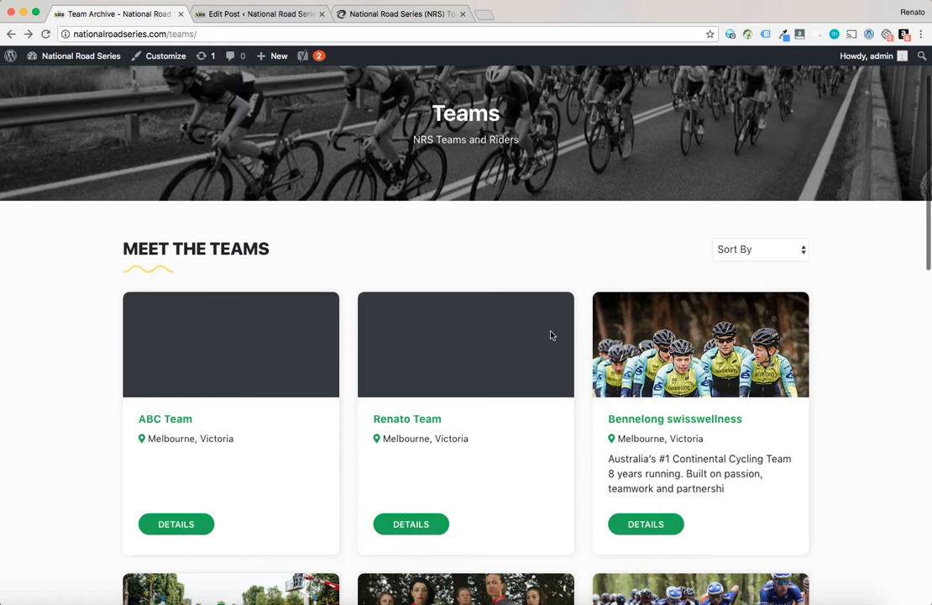
left_click(236, 10)
Set the team's featured image to the nrs-about-banner image from the media library and update the post
scroll(658, 417, "down", 5)
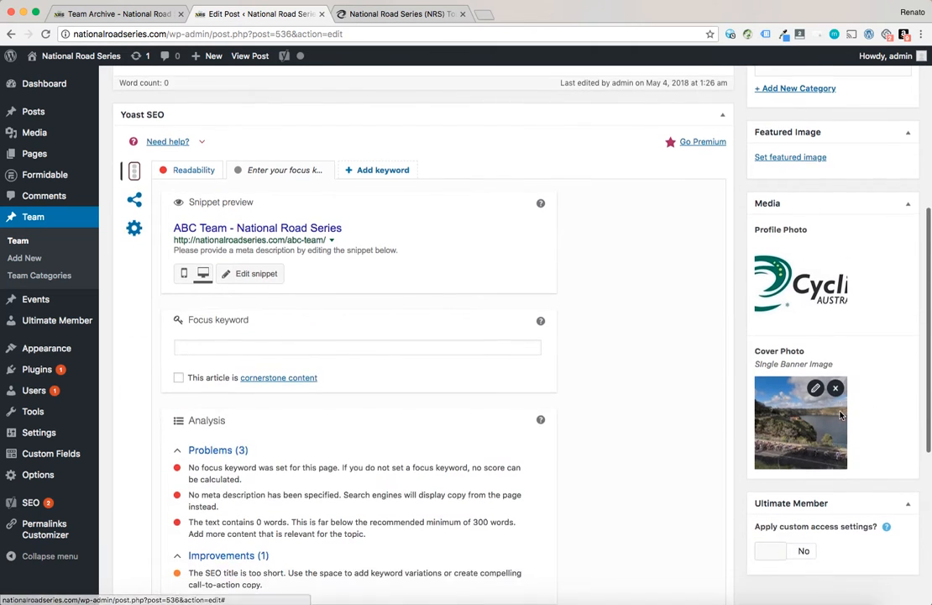
scroll(840, 414, "down", 1)
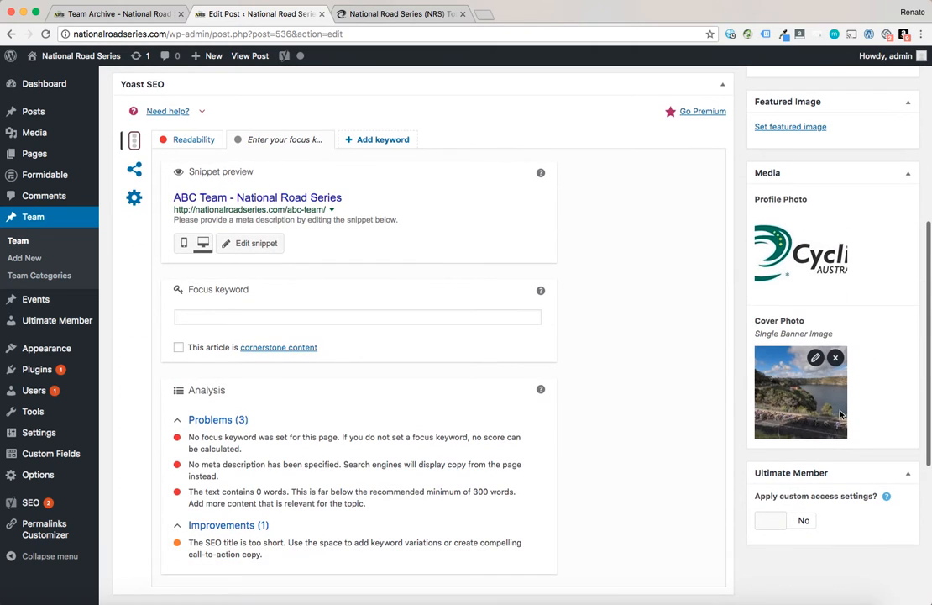
left_click(769, 128)
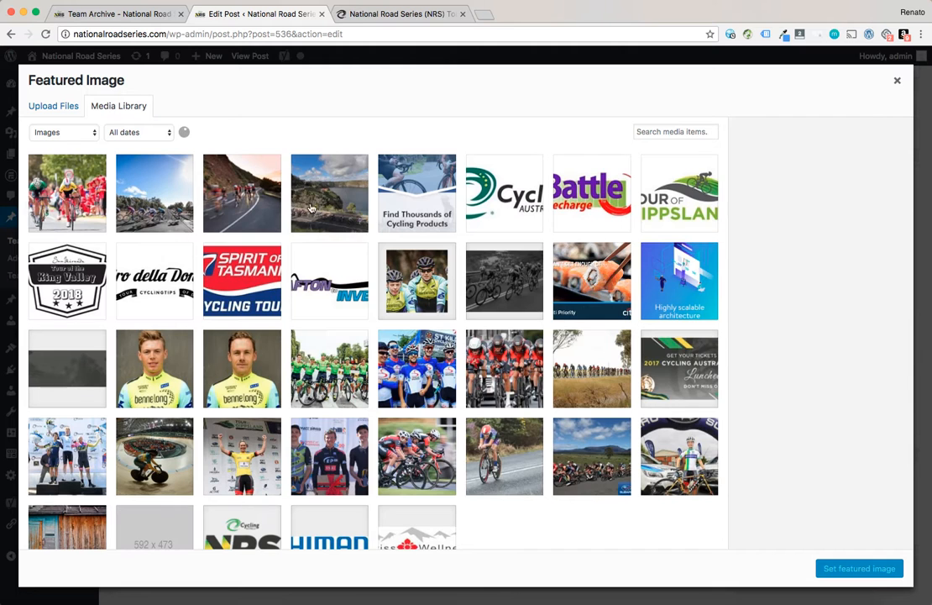
left_click(330, 194)
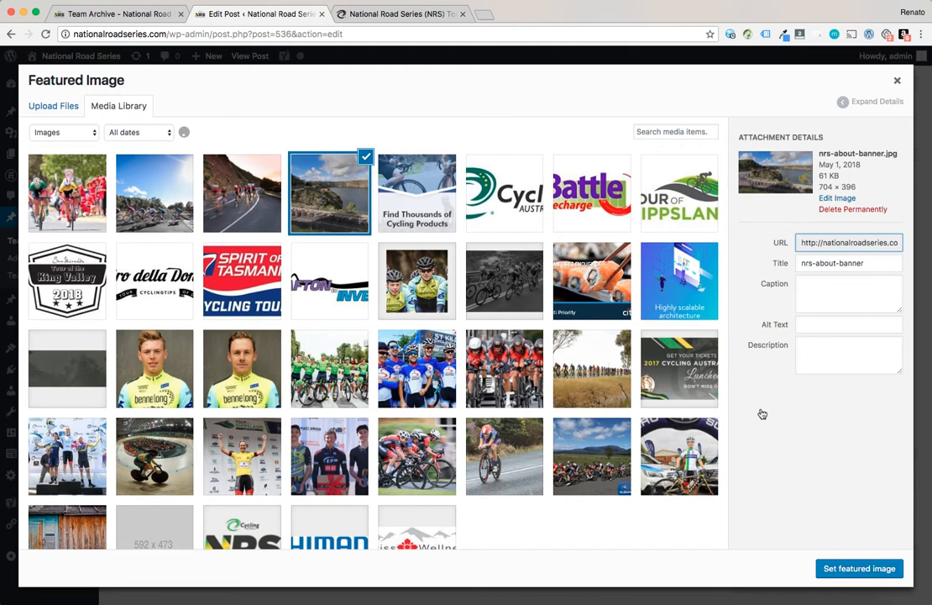
left_click(866, 569)
scroll(834, 332, "up", 5)
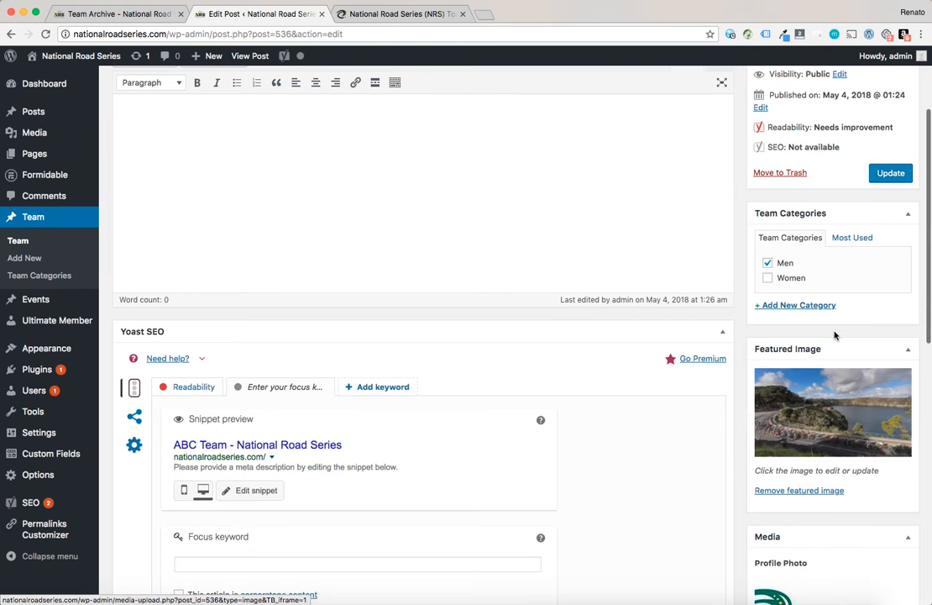
left_click(890, 173)
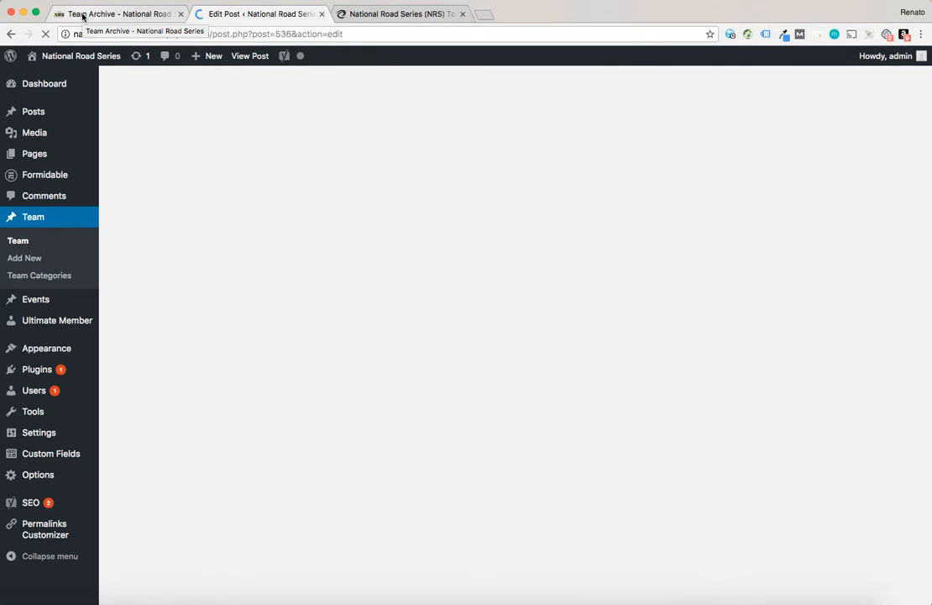
Reload the Teams archive to check the ABC Team card's image, then return to the edit screen
left_click(83, 15)
key("super+r")
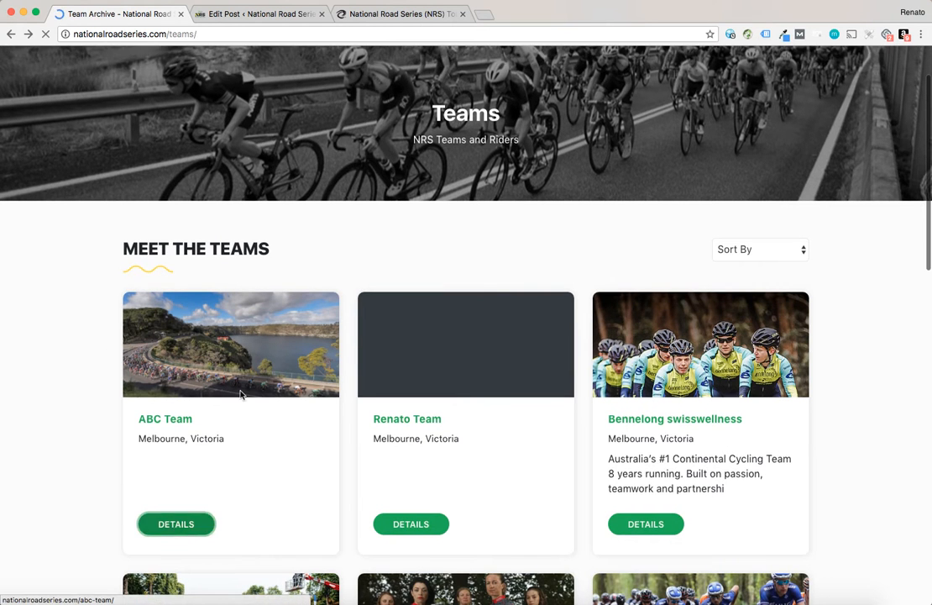
left_click(239, 14)
scroll(828, 489, "down", 2)
scroll(824, 438, "down", 8)
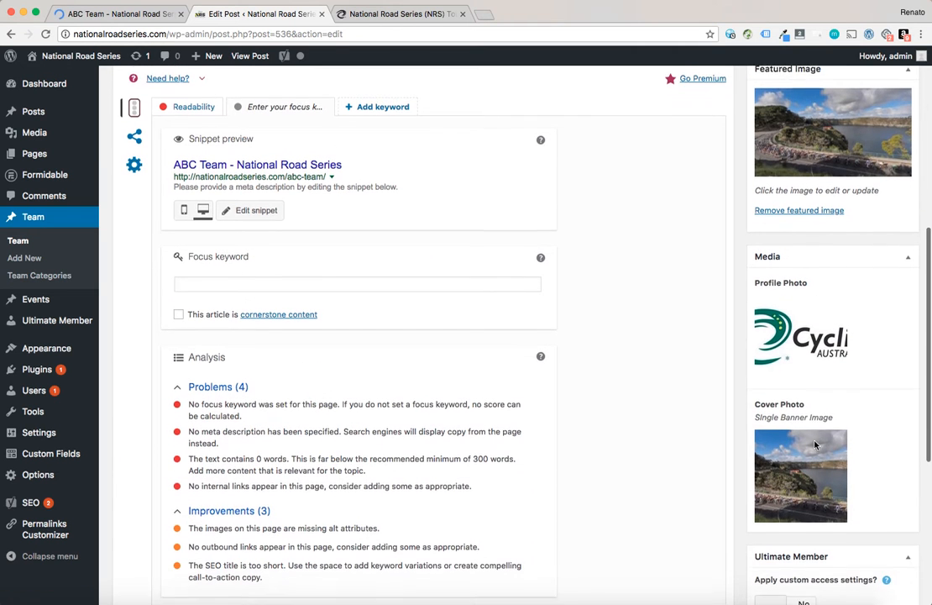
Open the ABC Team page from the Teams archive, then return to the team's edit screen
left_click(118, 14)
left_click(10, 34)
mouse_move(12, 56)
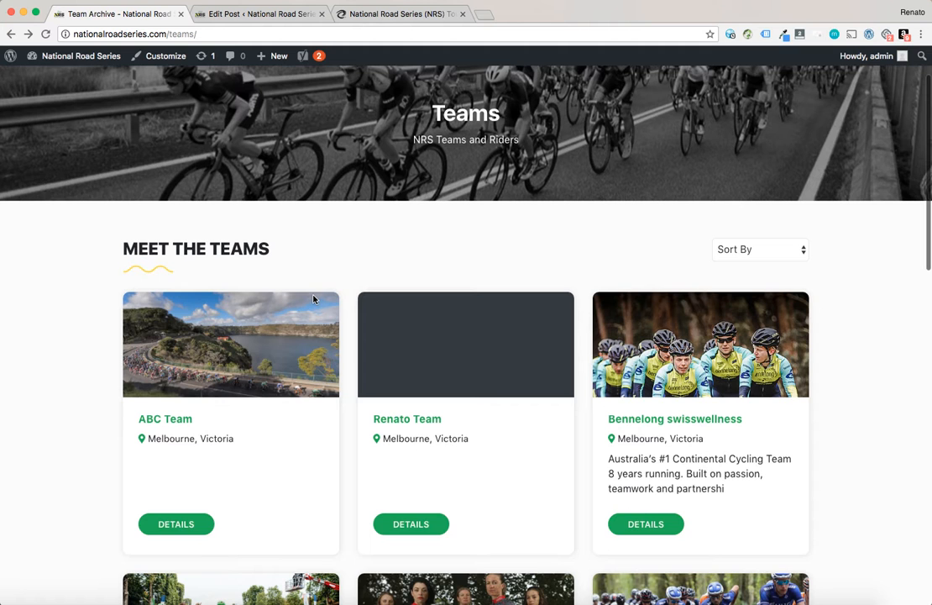
scroll(314, 298, "up", 2)
scroll(314, 298, "down", 4)
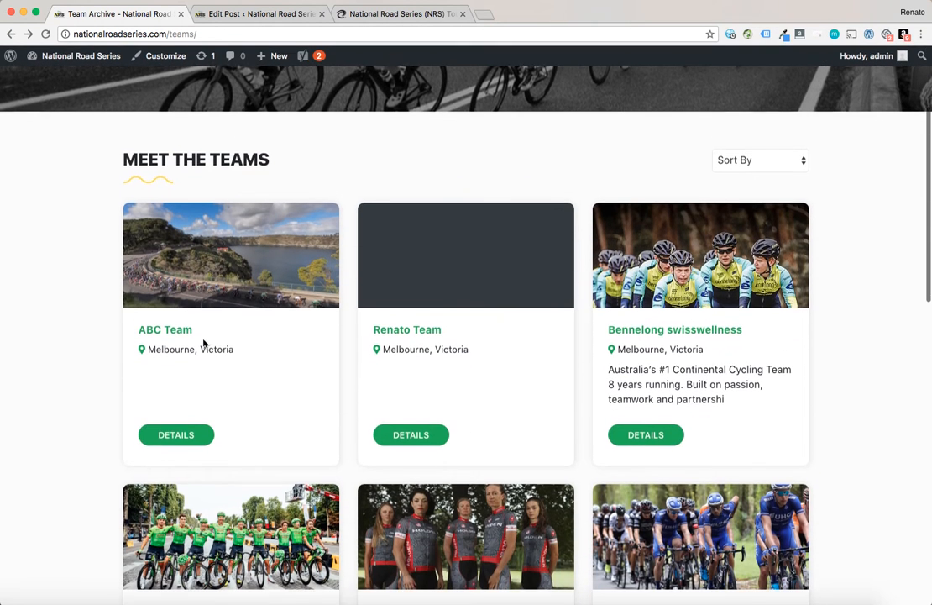
left_click(171, 332)
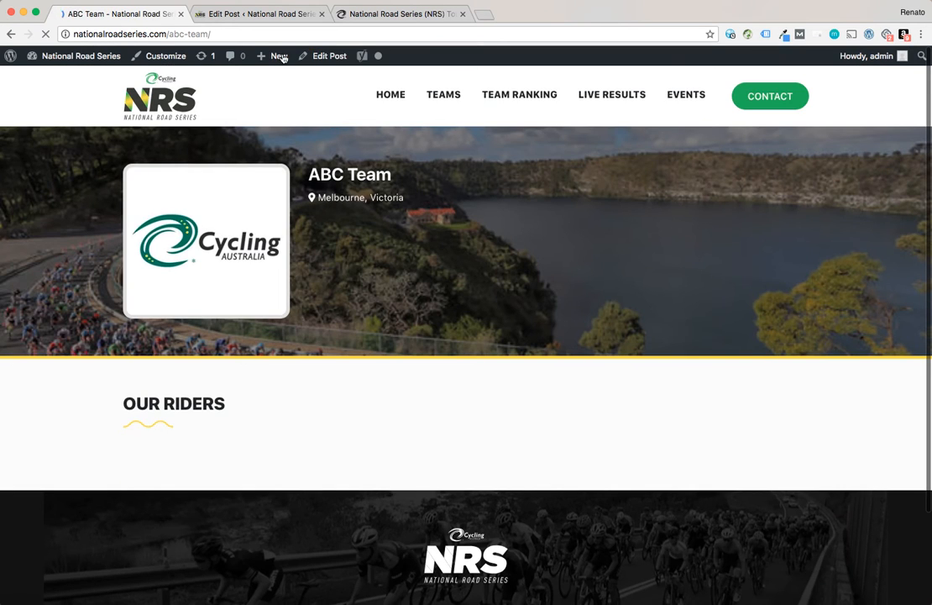
left_click(248, 14)
scroll(644, 243, "up", 5)
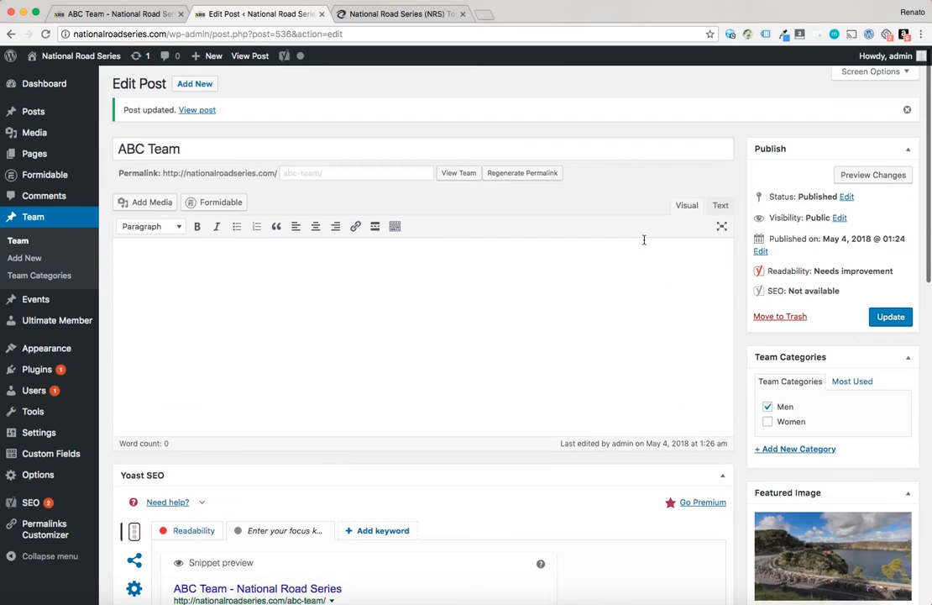
Enter "Test Test Test" as the team's description text and update the post
left_click(158, 275)
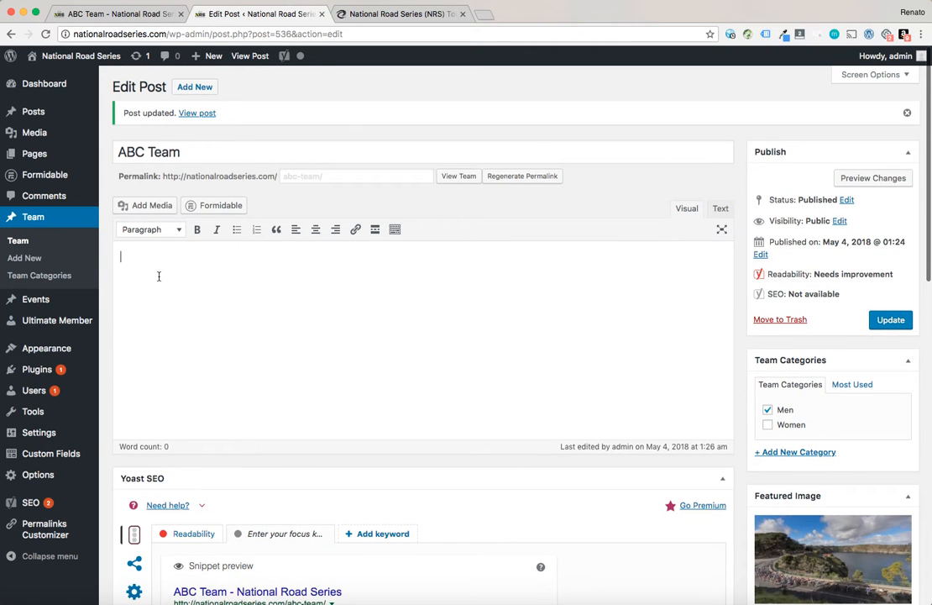
type("Test Test Test")
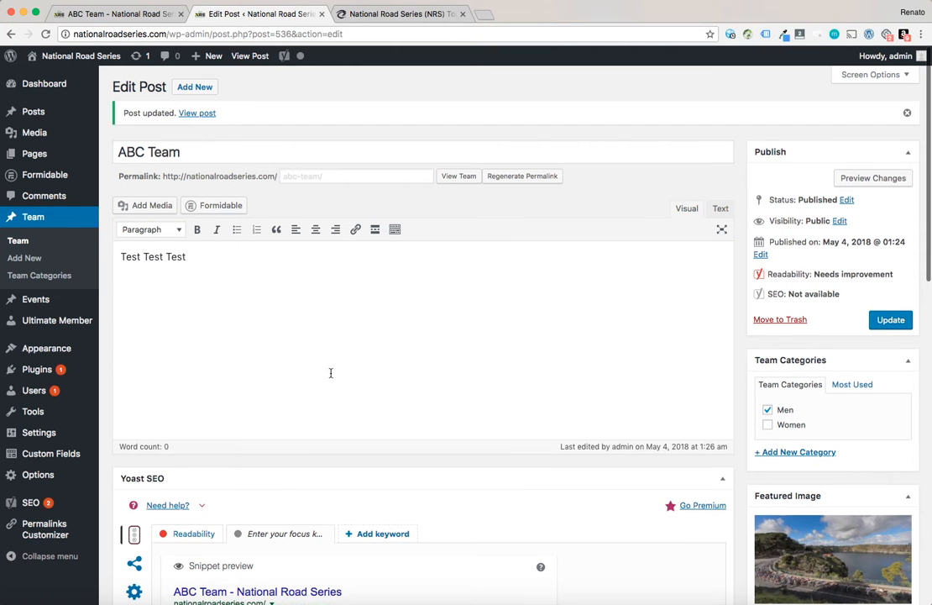
scroll(319, 361, "down", 4)
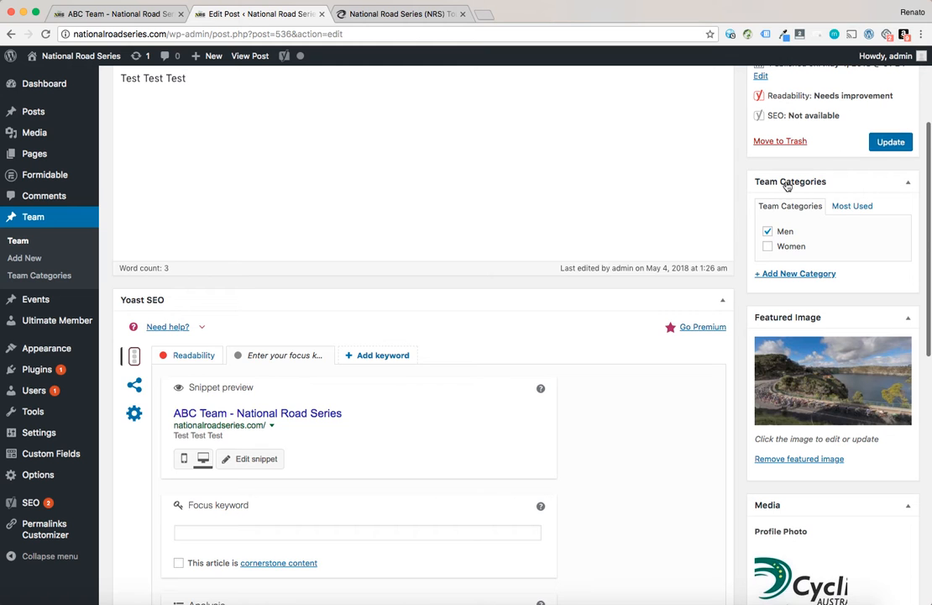
scroll(390, 398, "down", 5)
scroll(390, 398, "up", 7)
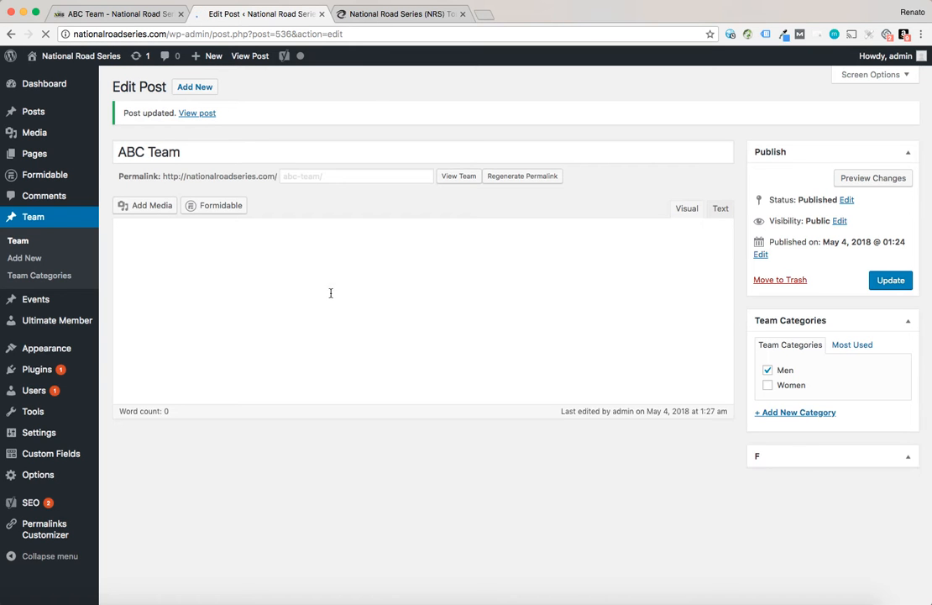
Reload the ABC Team page to check the description, then return to the team's edit screen
left_click(111, 14)
key("super+r")
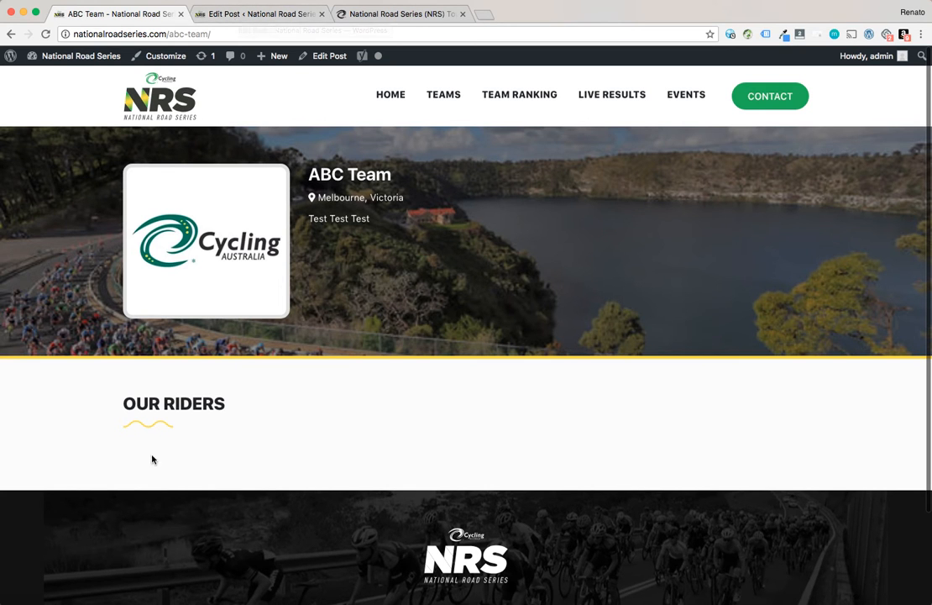
left_click(271, 16)
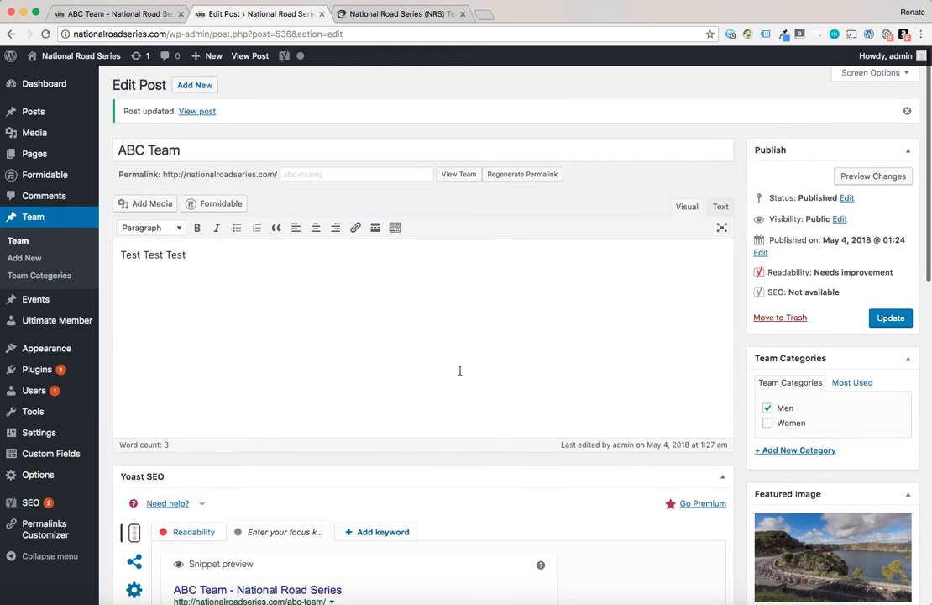
scroll(460, 370, "down", 1)
scroll(460, 370, "down", 3)
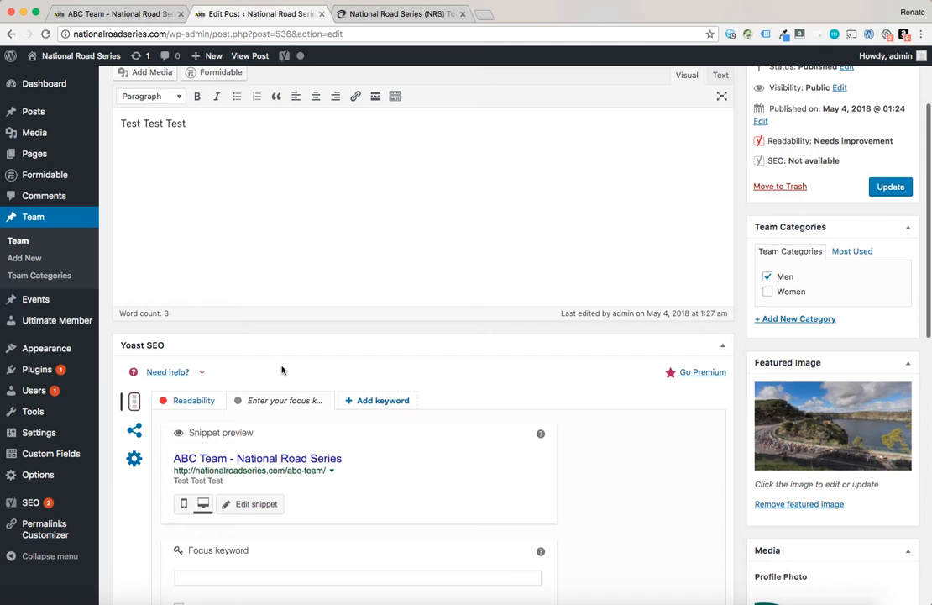
Open the All Riders list and filter it by the Bennelong swisswellness team
left_click(34, 392)
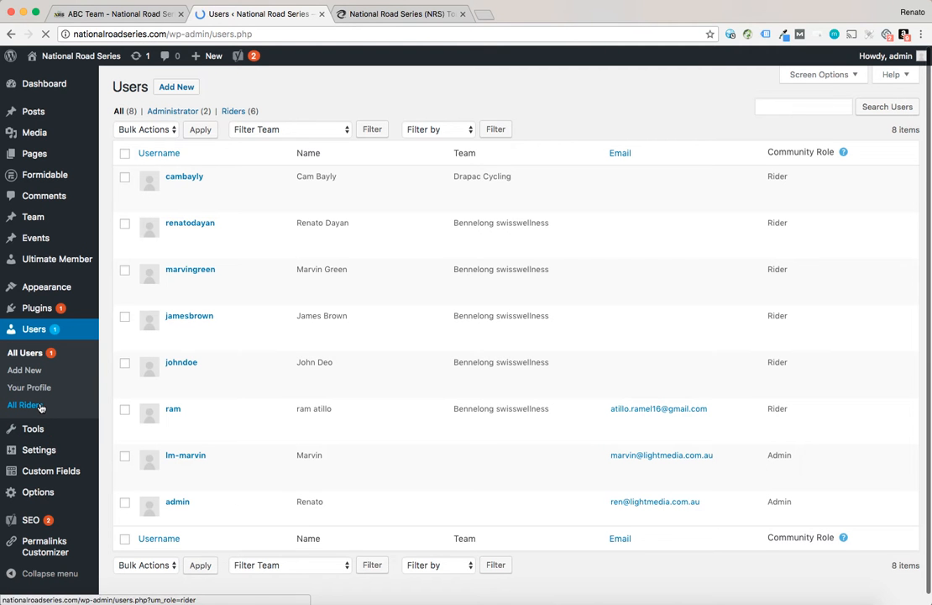
left_click(39, 406)
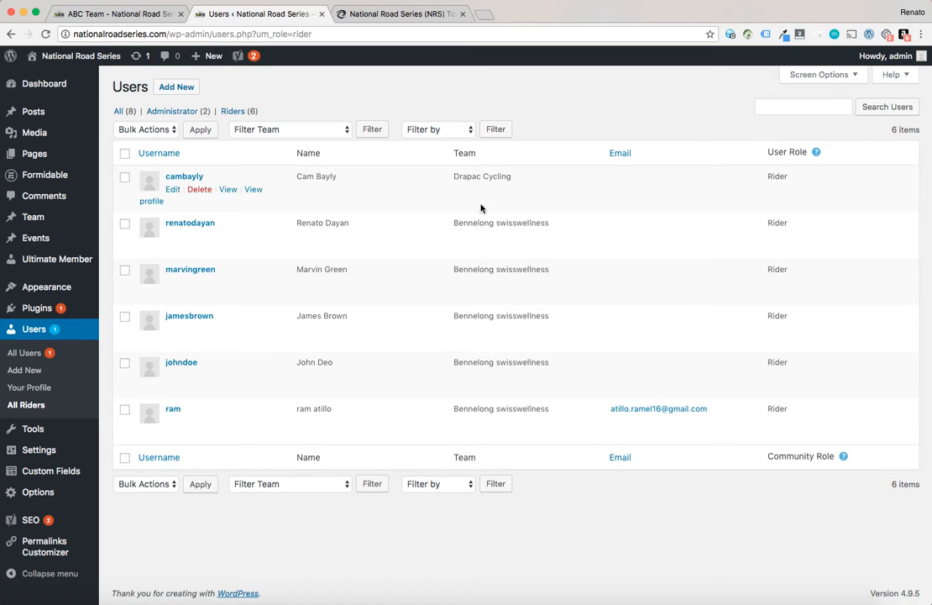
left_click(439, 129)
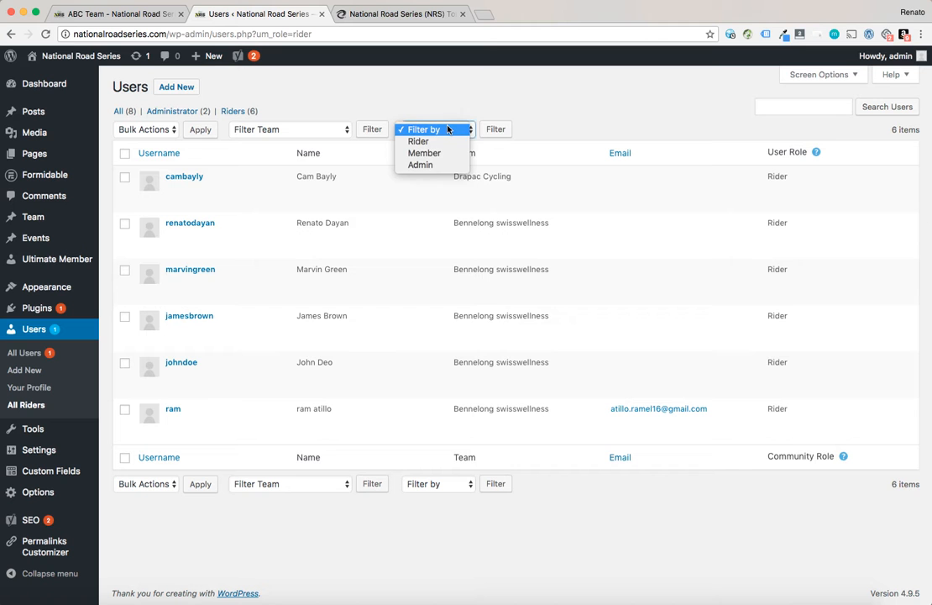
left_click(326, 128)
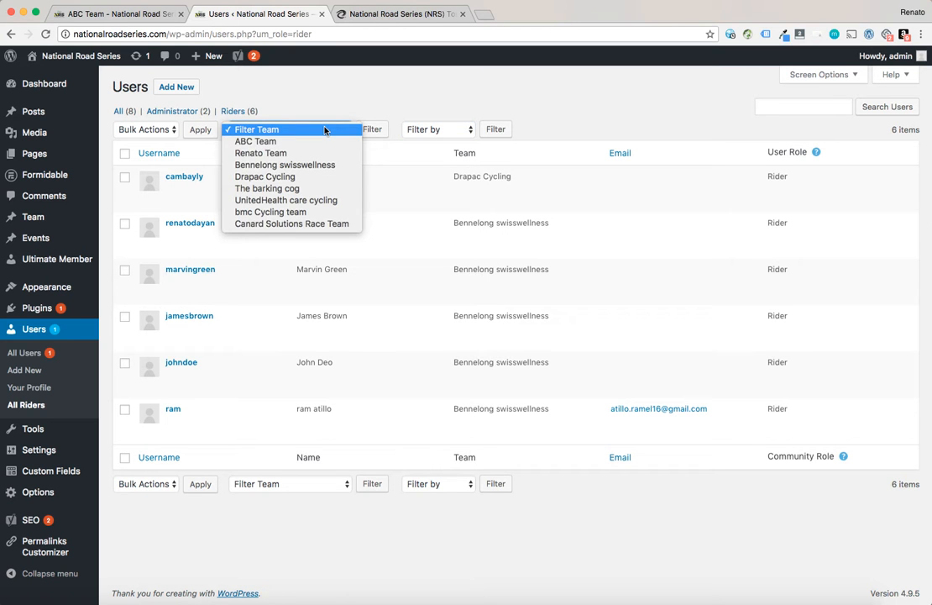
left_click(309, 165)
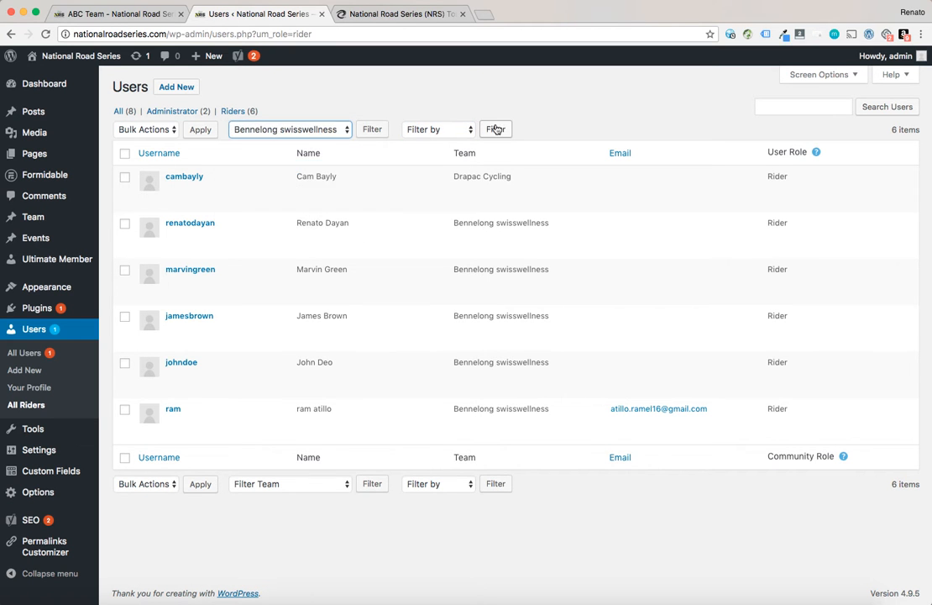
left_click(371, 130)
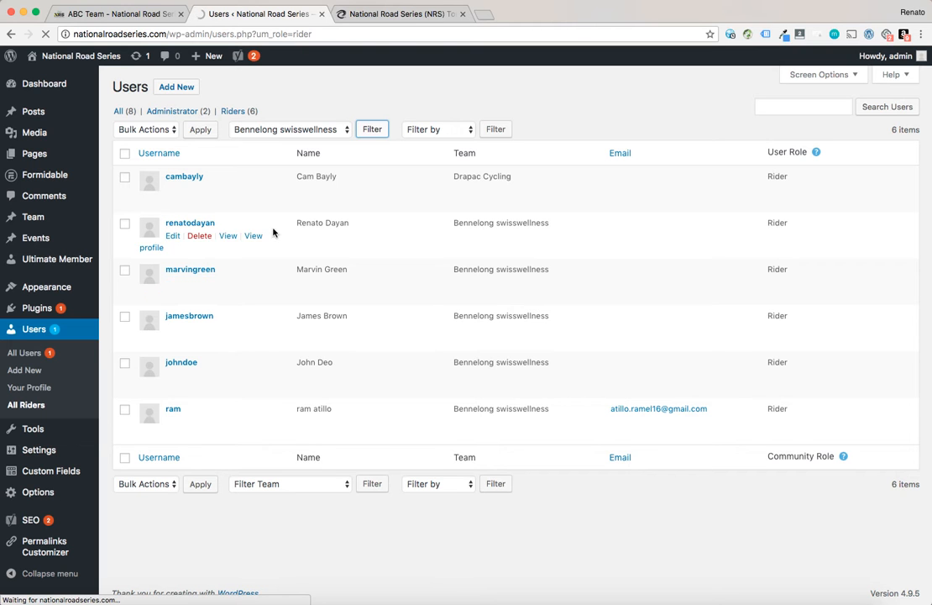
Open the Add New User form in a new tab and switch to it
right_click(197, 92)
left_click(199, 94)
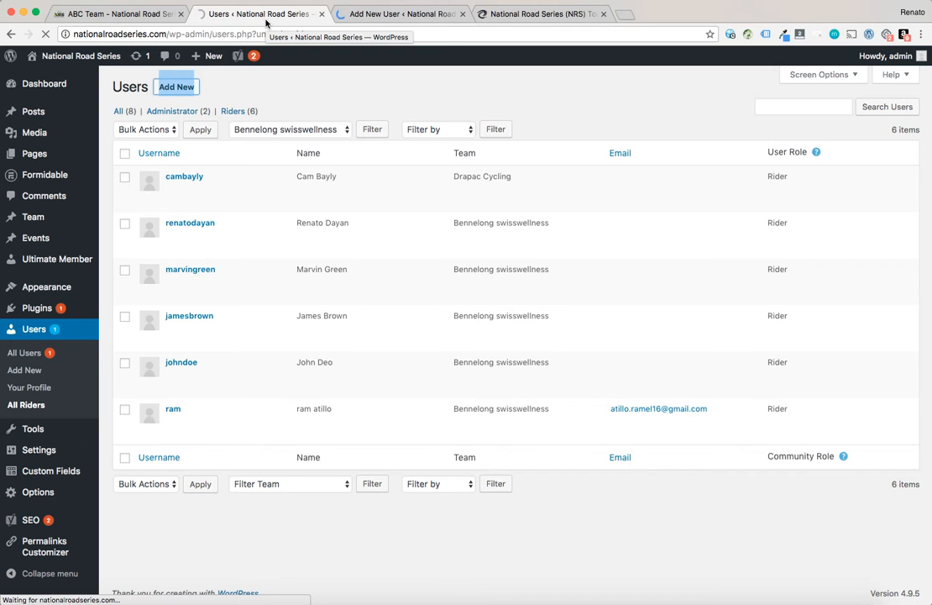
left_click(401, 14)
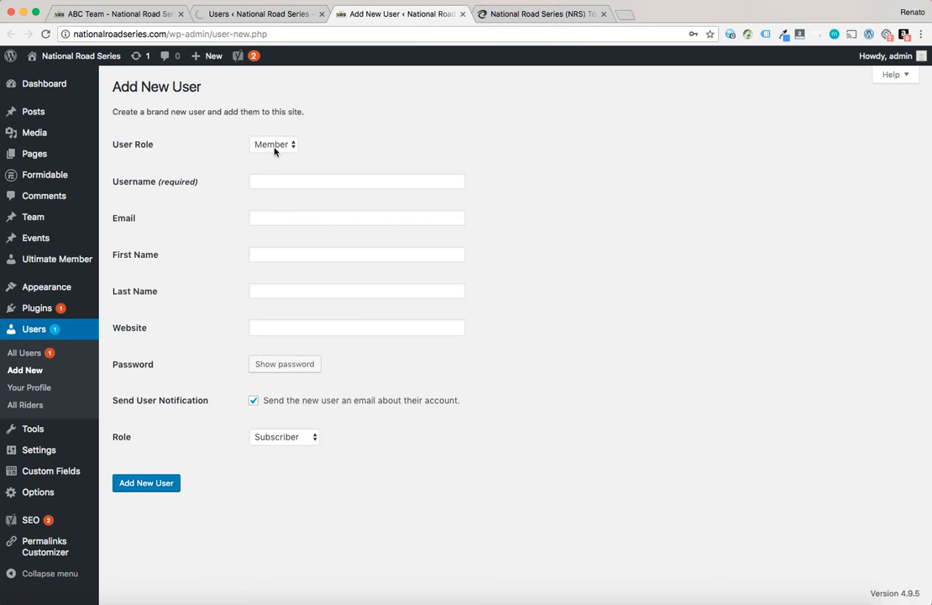
Set the new user's role to Rider and assign the team ABC Team
left_click(276, 145)
left_click(275, 134)
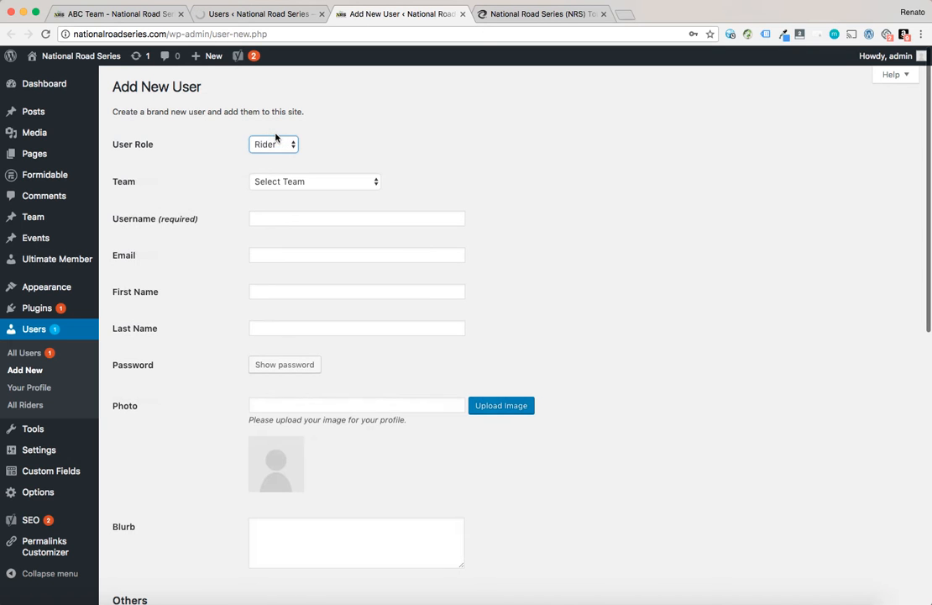
left_click(275, 139)
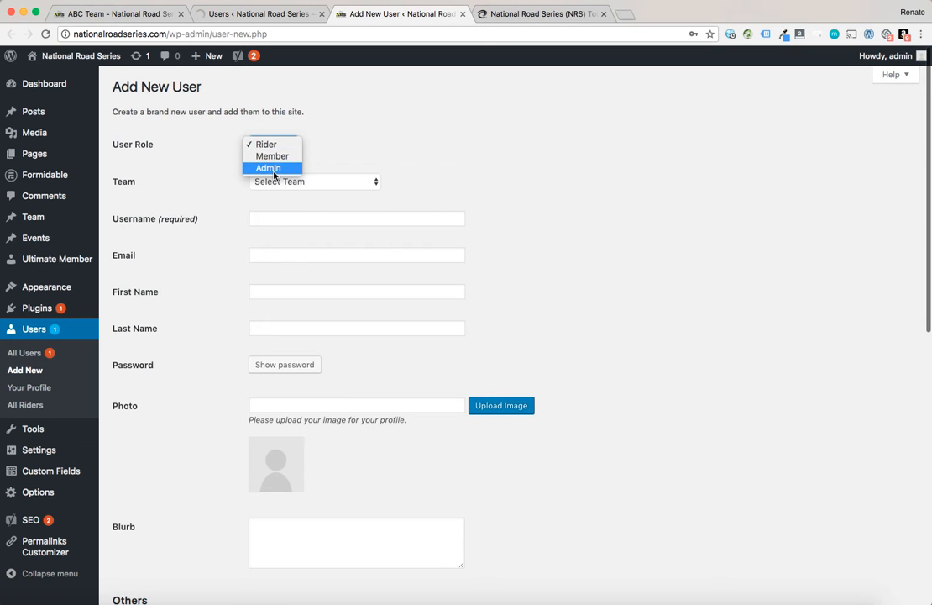
left_click(357, 134)
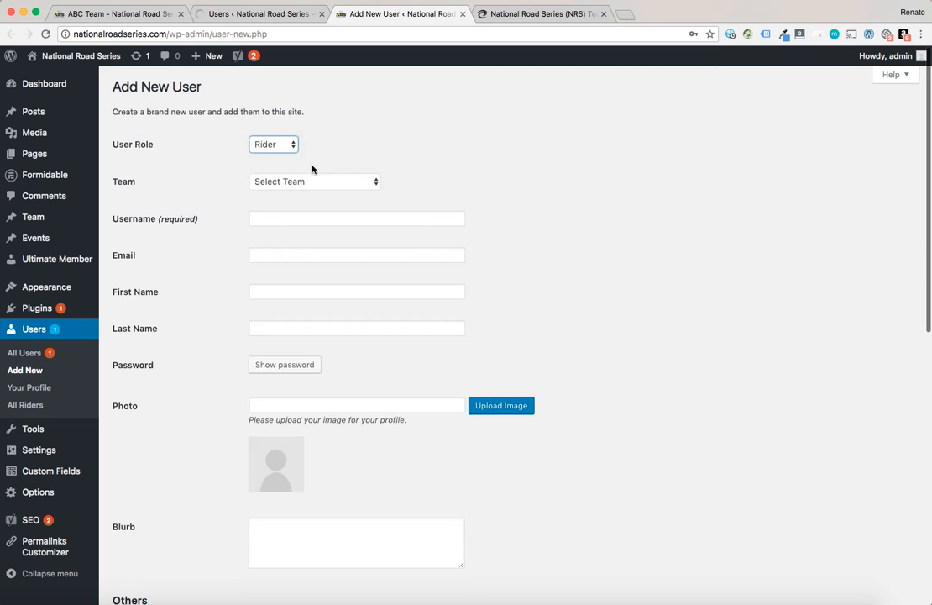
left_click(281, 180)
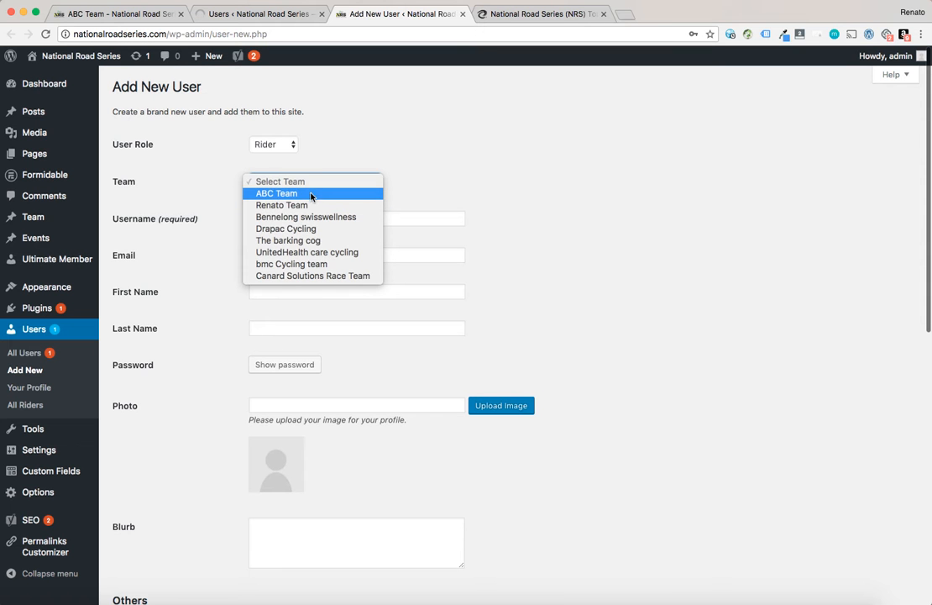
left_click(274, 194)
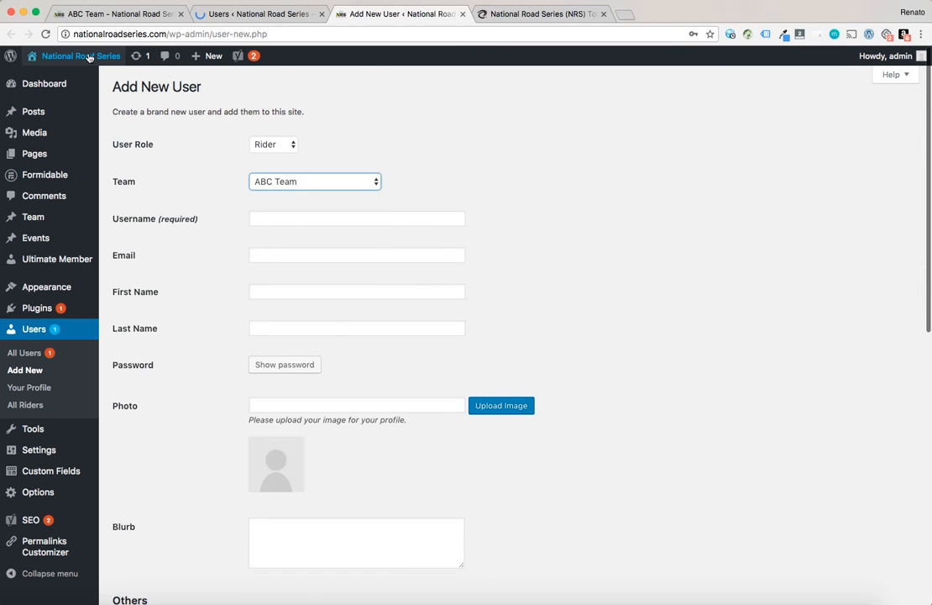
Enter rider1 as the new user's username
left_click(90, 12)
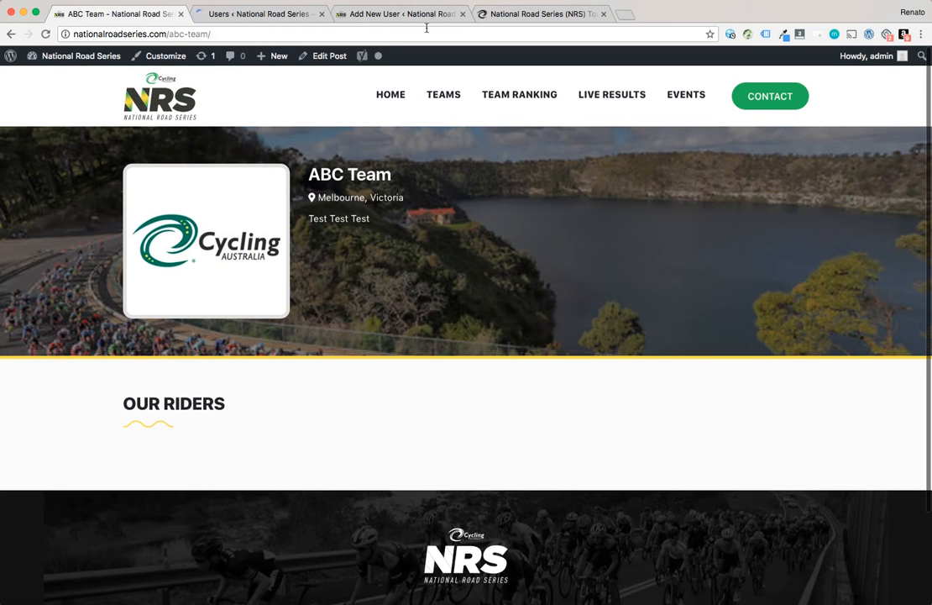
left_click(366, 15)
left_click(254, 217)
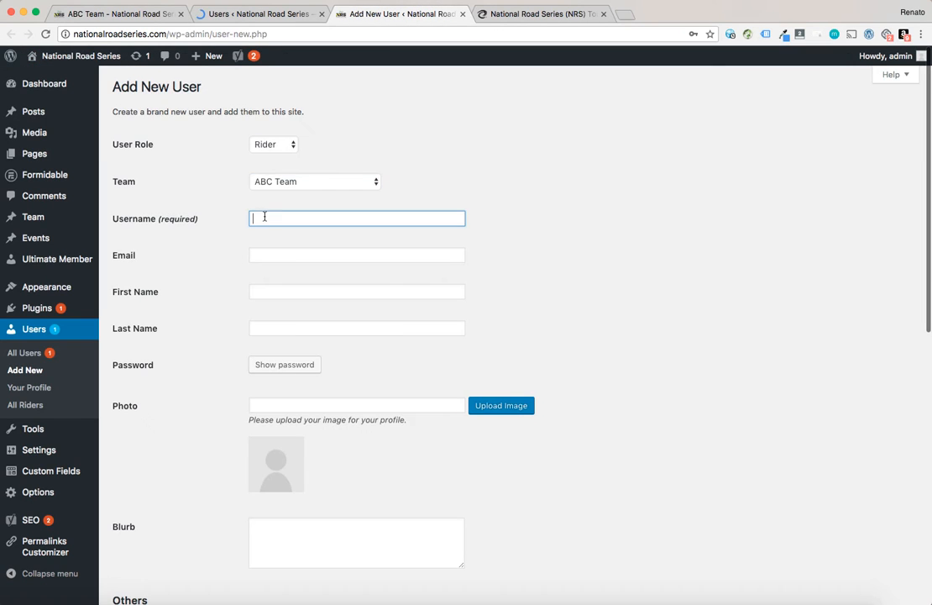
scroll(264, 233, "down", 1)
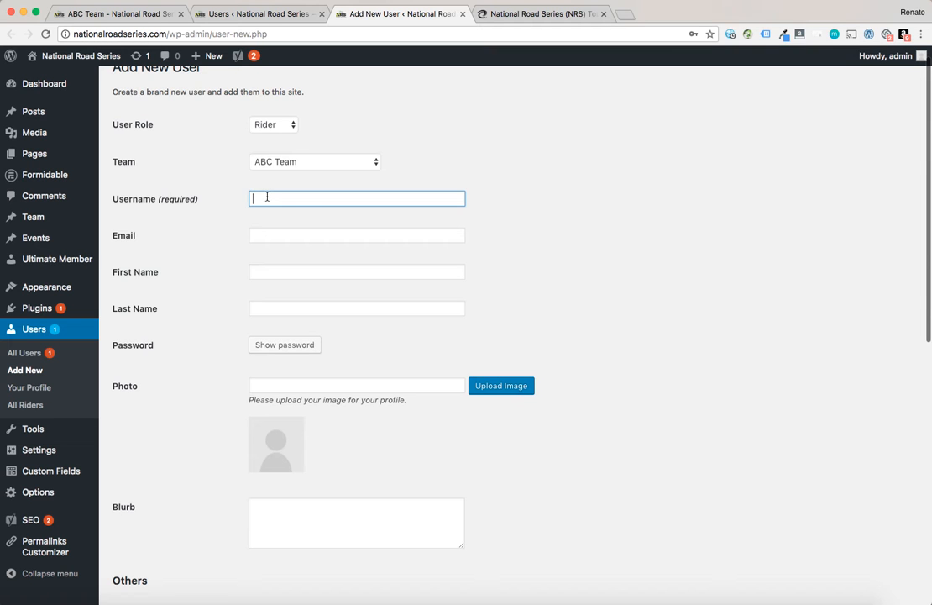
type("abc")
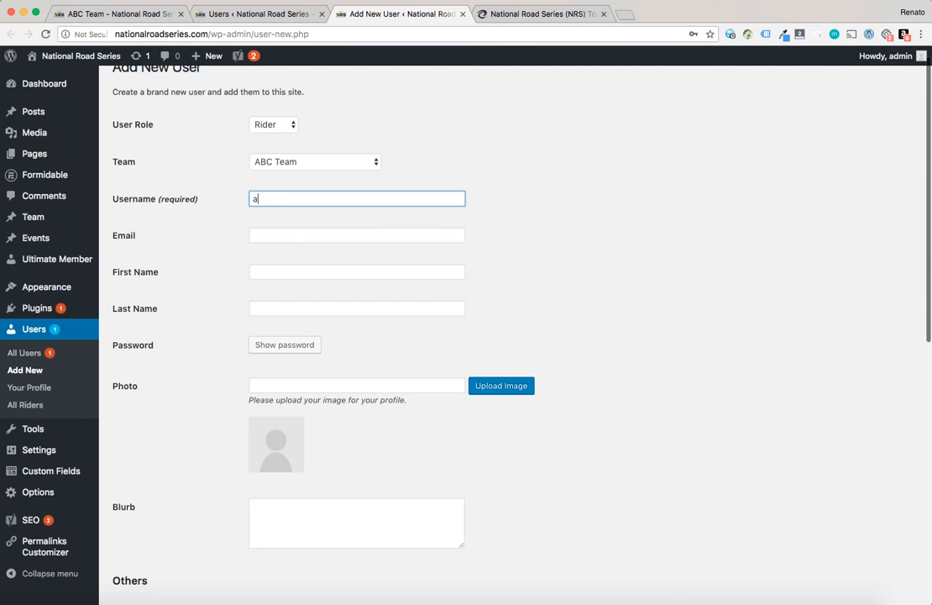
key("BackSpace")
key("BackSpace")
key("BackSpace")
type("Reider")
key("BackSpace")
key("BackSpace")
key("BackSpace")
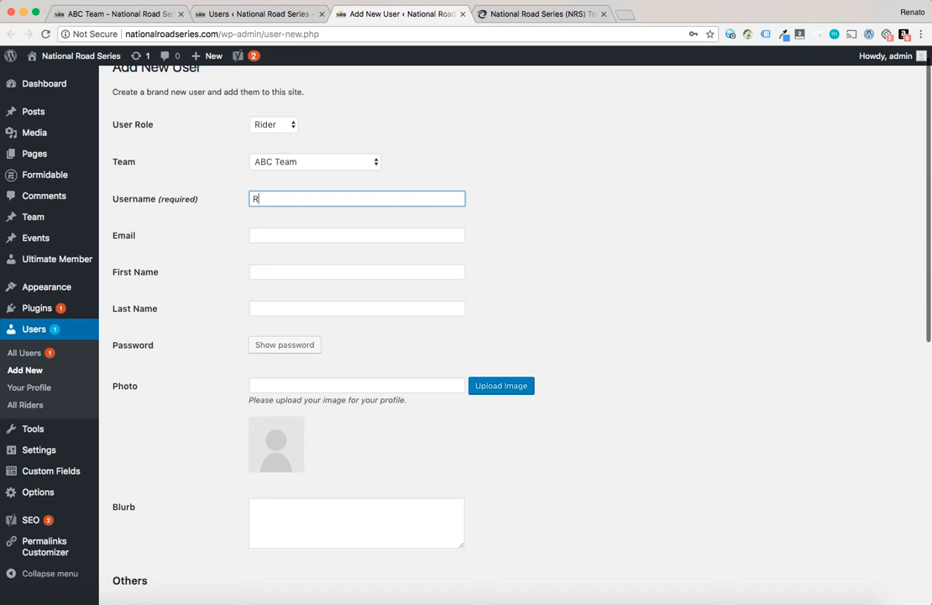
type("der1")
left_click_drag(274, 199, 252, 199)
left_click(263, 235)
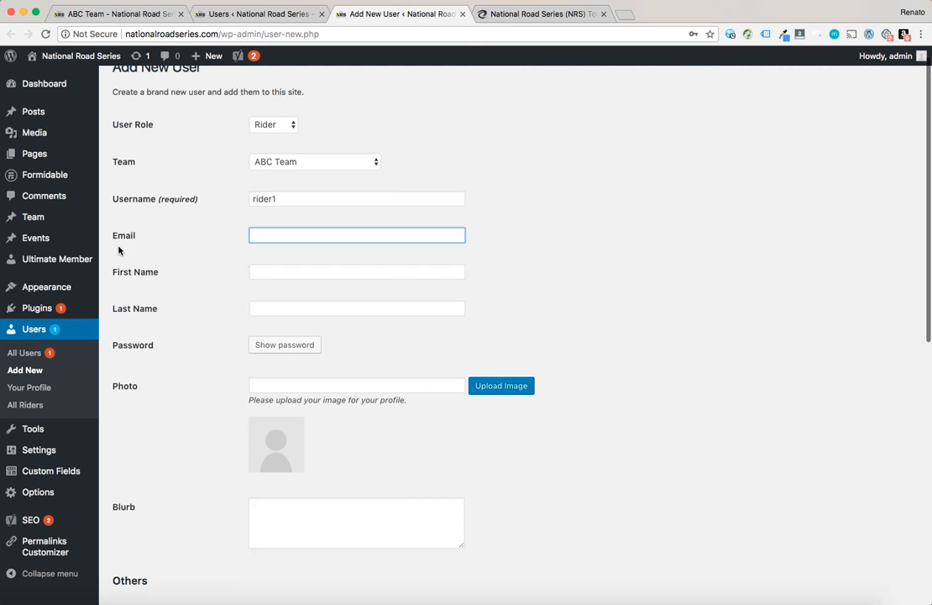
Enter Rider as the first name and 1 as the last name
left_click_drag(114, 237, 143, 236)
left_click(165, 243)
left_click(303, 239)
left_click(258, 271)
type("Rider")
key("Tab")
type("1")
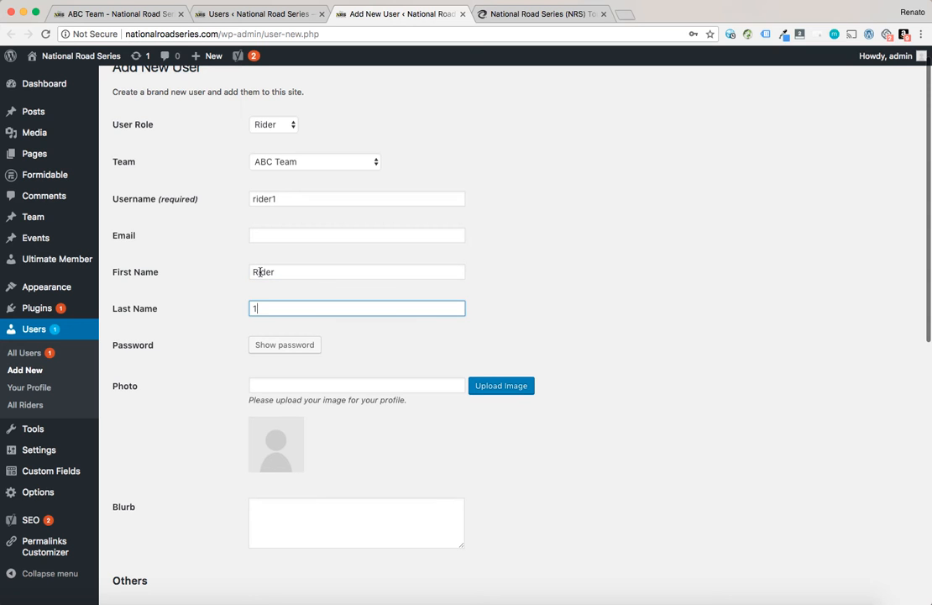
key("Tab")
scroll(510, 291, "down", 2)
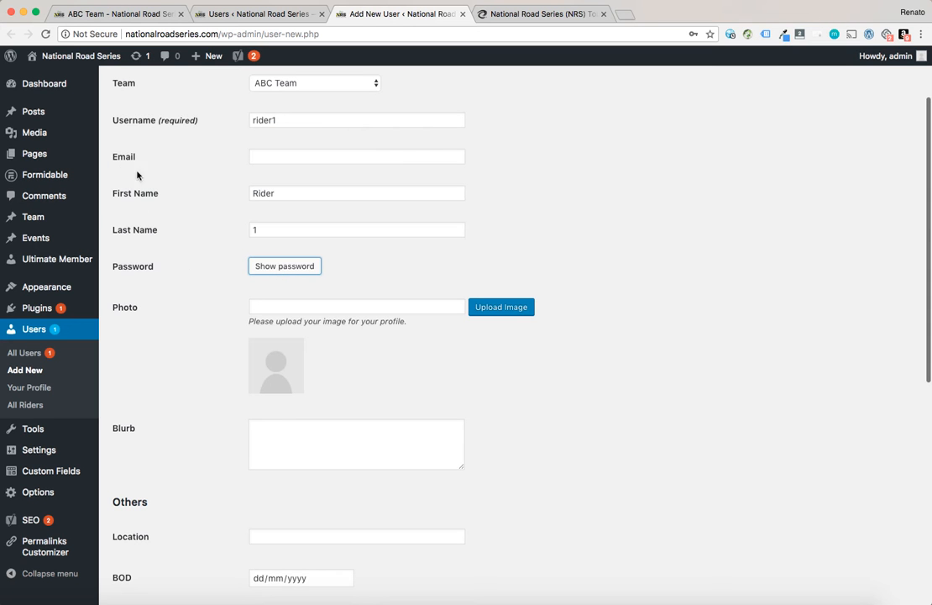
scroll(210, 302, "down", 3)
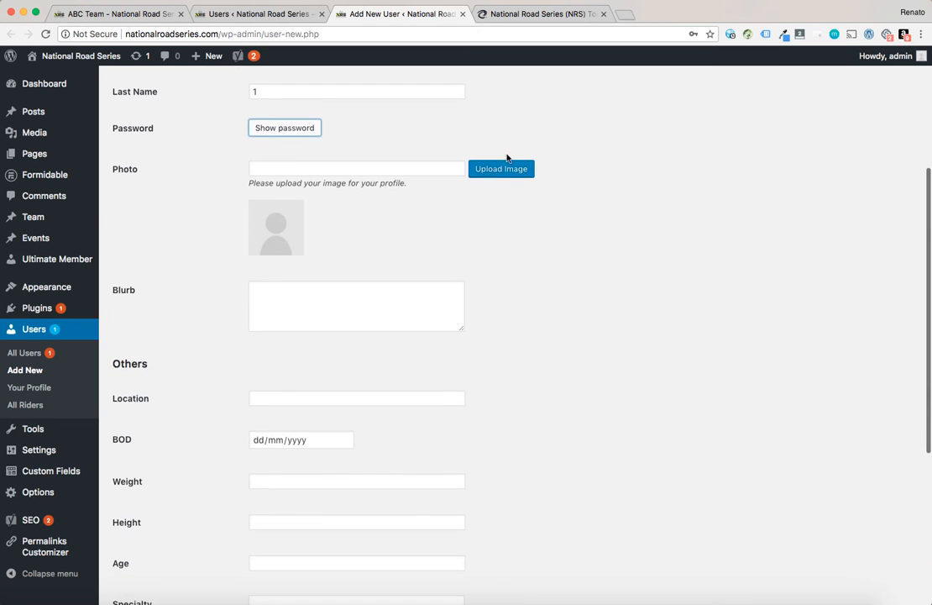
left_click(514, 167)
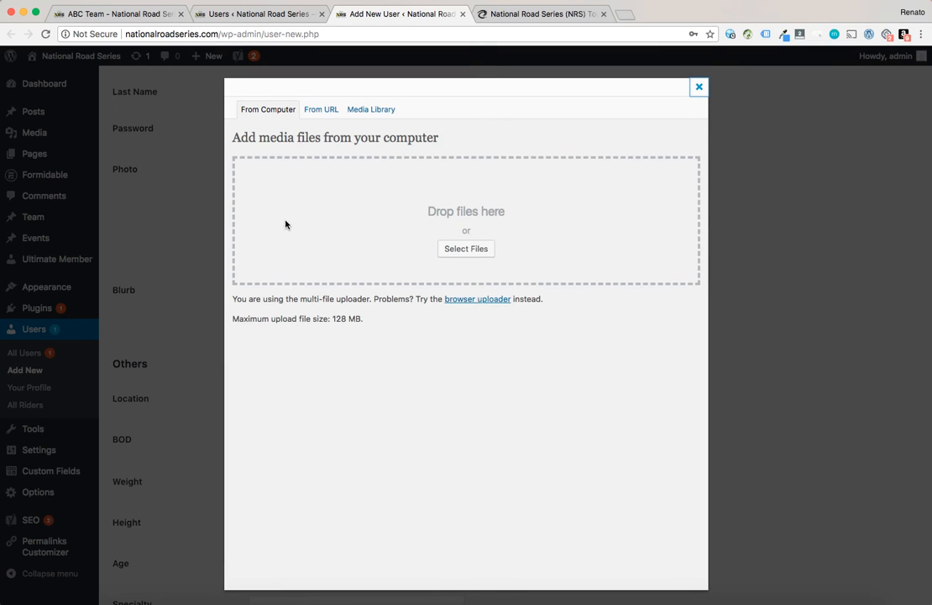
left_click(376, 108)
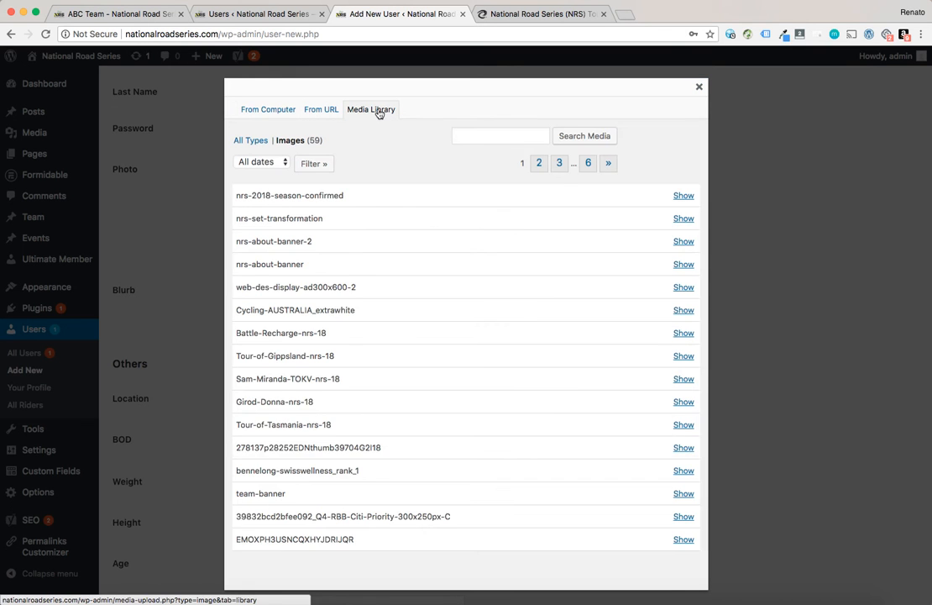
scroll(336, 361, "down", 3)
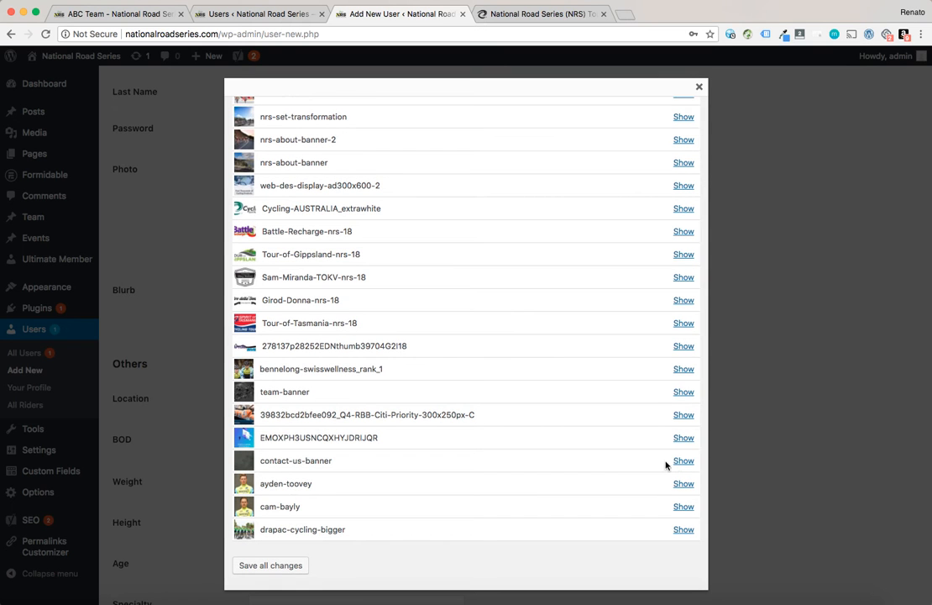
left_click(685, 484)
scroll(572, 529, "down", 5)
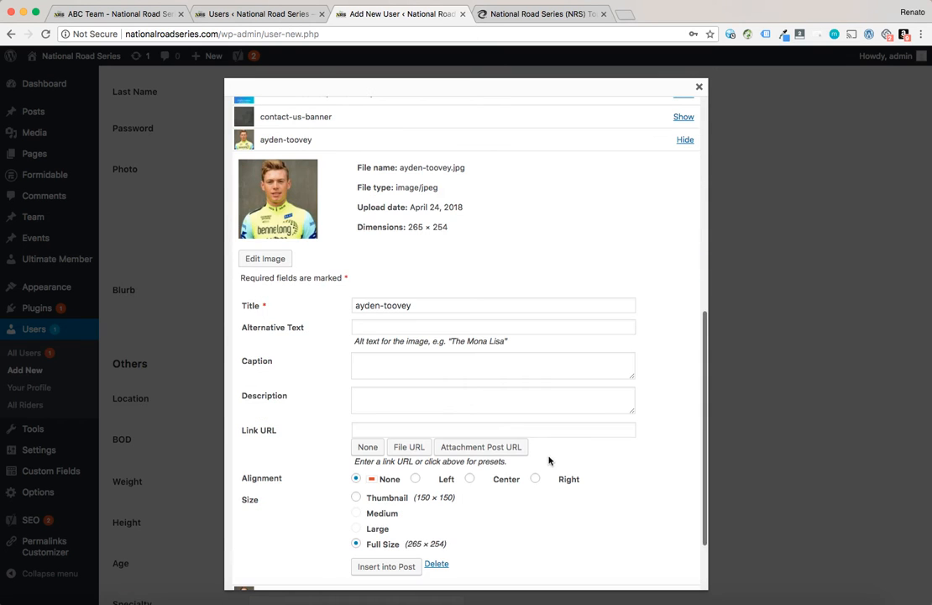
scroll(444, 358, "down", 1)
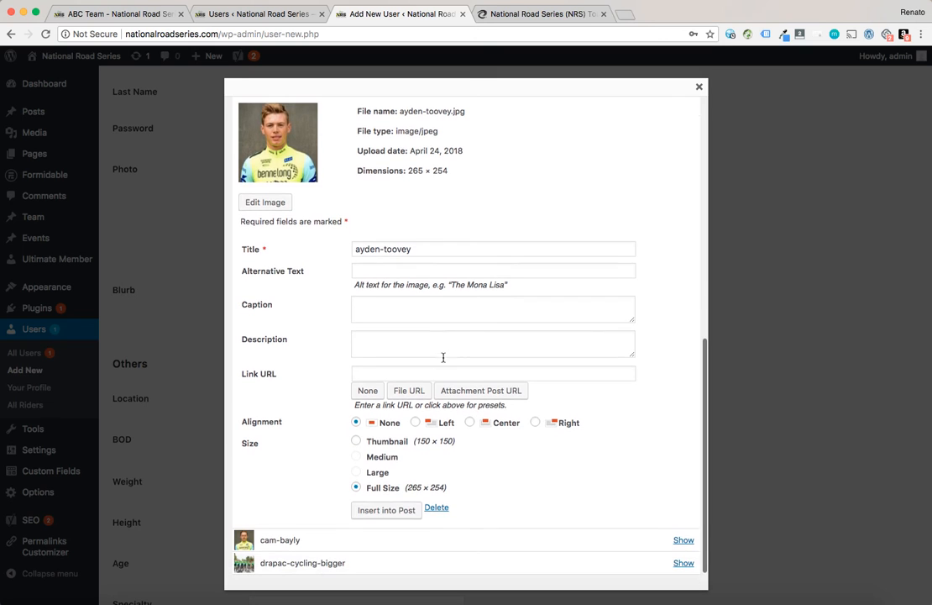
left_click(383, 512)
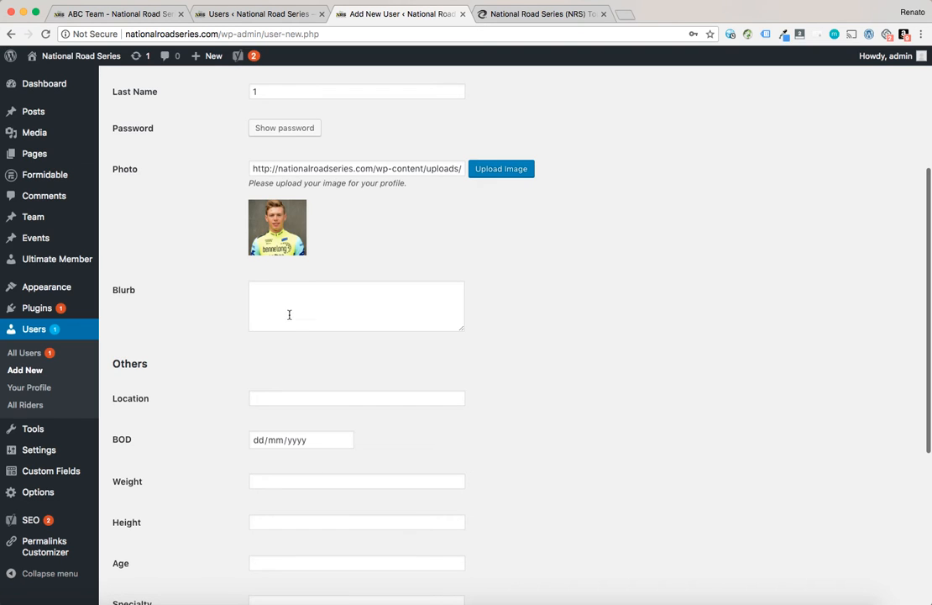
Enter Test Blurb as the blurb and Sydney, NSW as the location
left_click(291, 311)
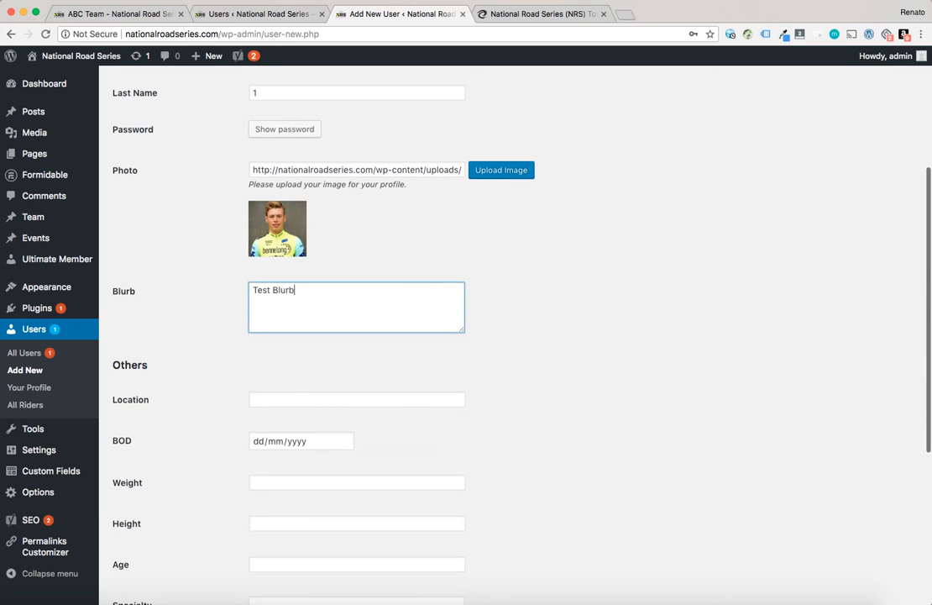
scroll(284, 302, "down", 3)
left_click(283, 281)
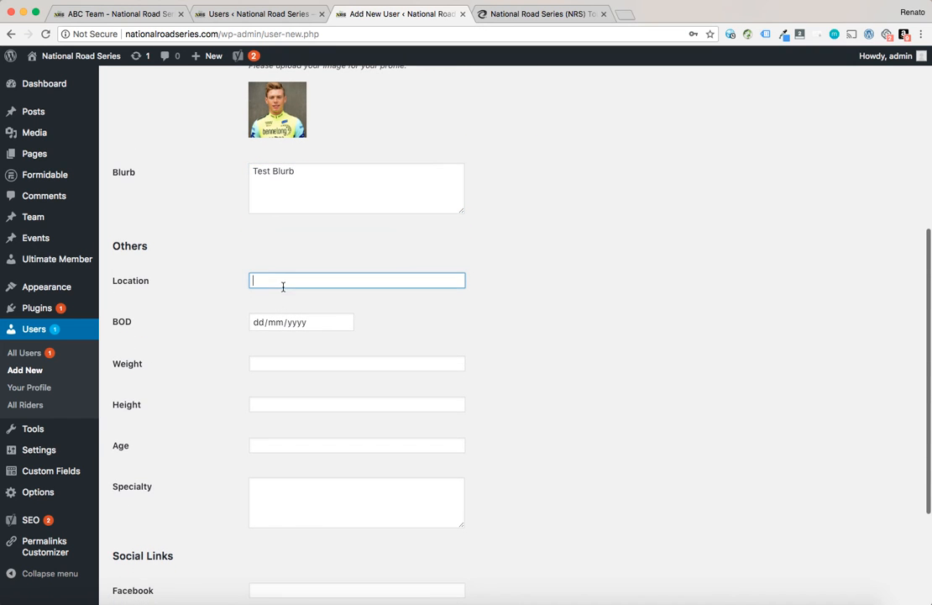
type("Sydney, NSW")
Set the BOD date to 10/01/1990
left_click(275, 323)
left_click(258, 323)
type("10/01/00")
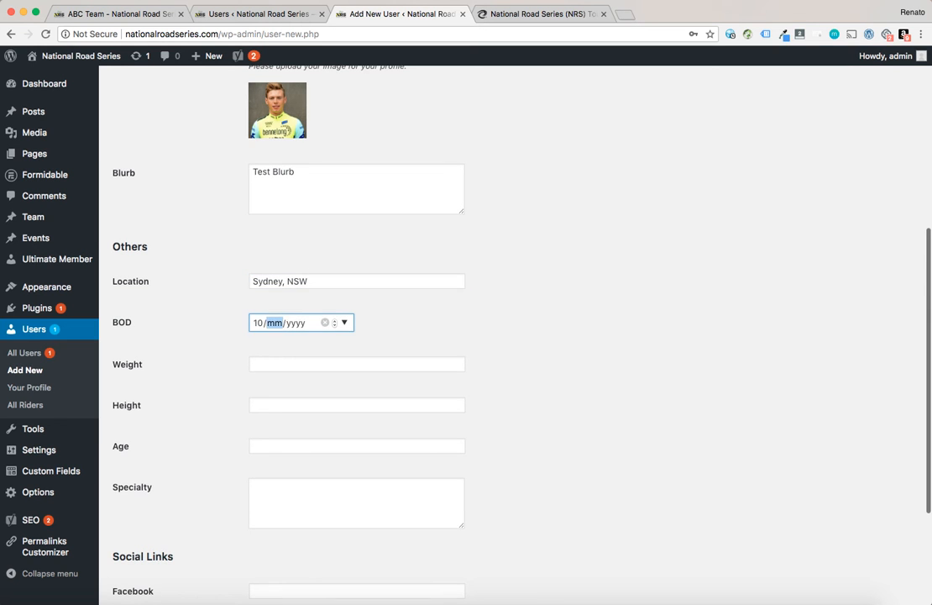
type("10")
key("BackSpace")
type("1990")
Enter 70kg as the weight and 6' as the height
left_click(259, 358)
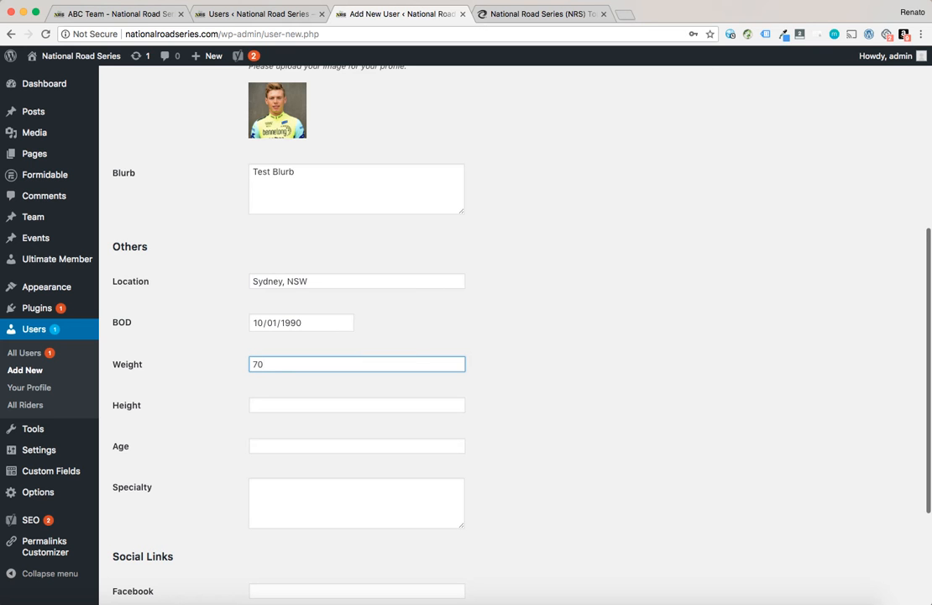
type("70kg")
left_click(266, 397)
scroll(267, 393, "down", 1)
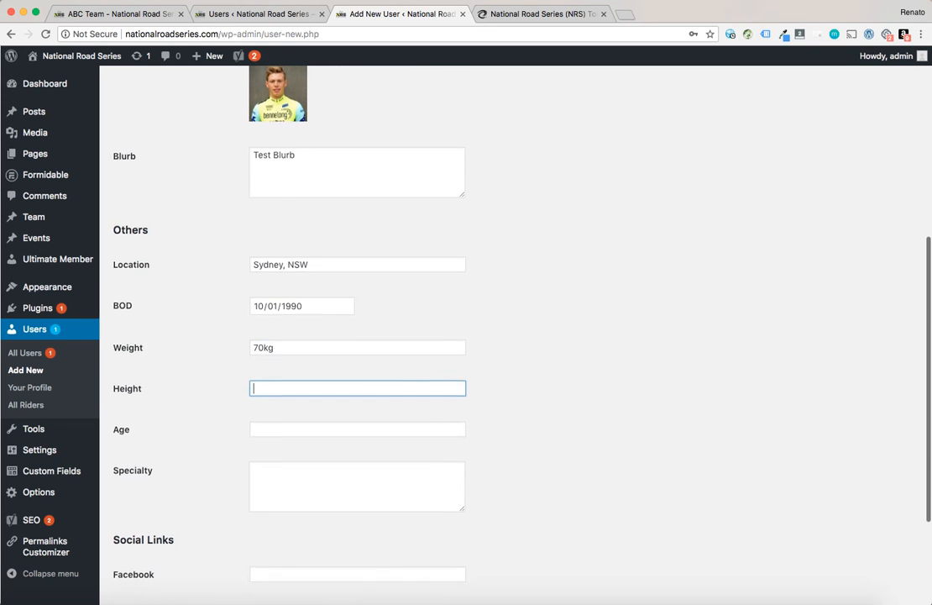
type("6'")
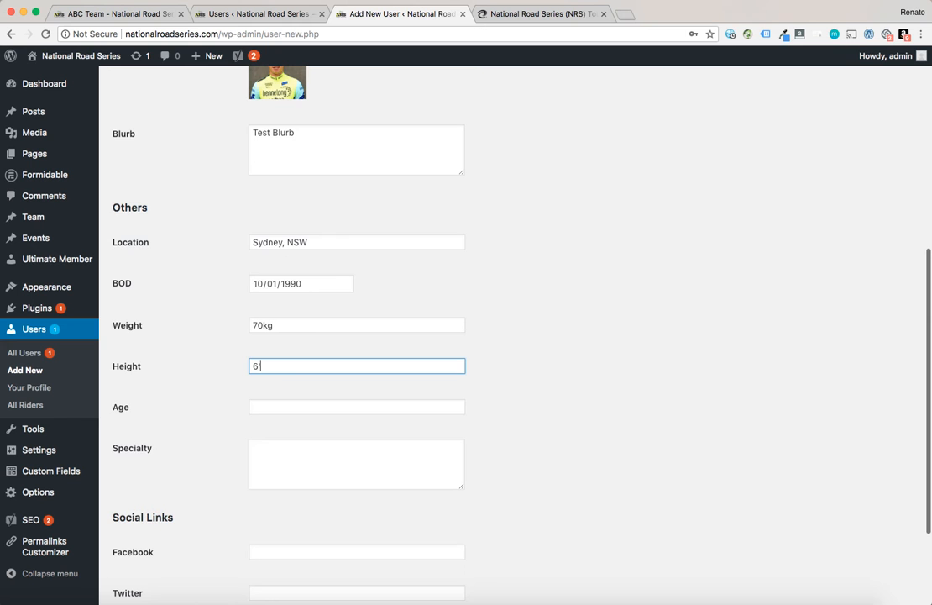
Enter 28 as the age and Climbing as the specialty
scroll(278, 403, "down", 1)
left_click(275, 380)
type("28")
scroll(286, 415, "down", 1)
left_click(290, 421)
type("Climbing")
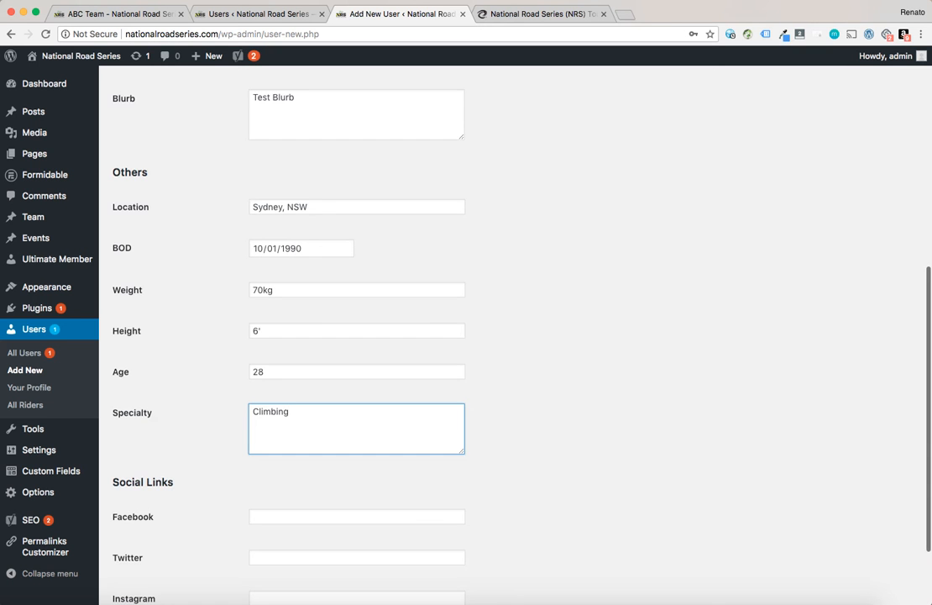
scroll(286, 430, "down", 5)
left_click(273, 411)
left_click(271, 455)
left_click(348, 408)
left_click(311, 461)
left_click(269, 412)
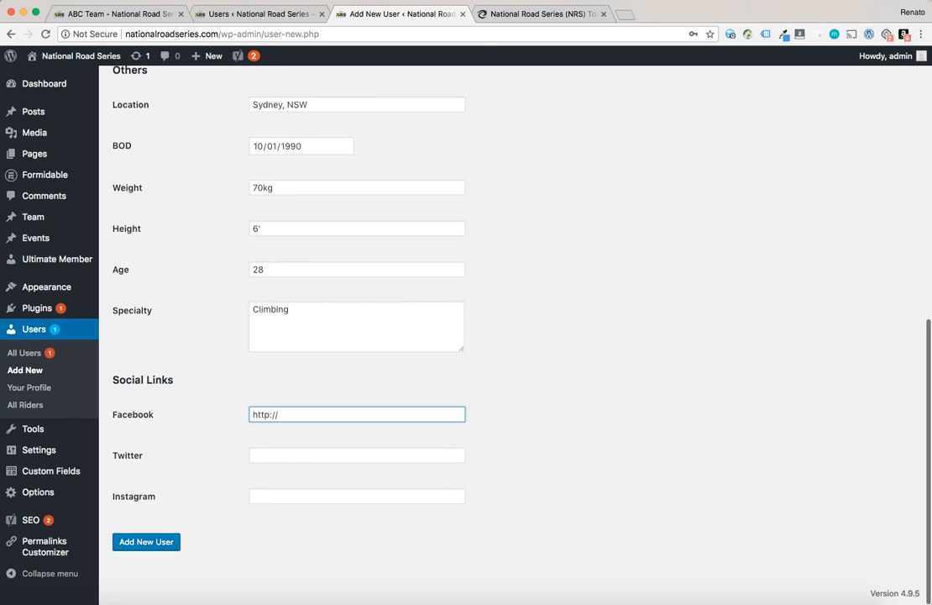
left_click(253, 456)
left_click(336, 414)
left_click(164, 541)
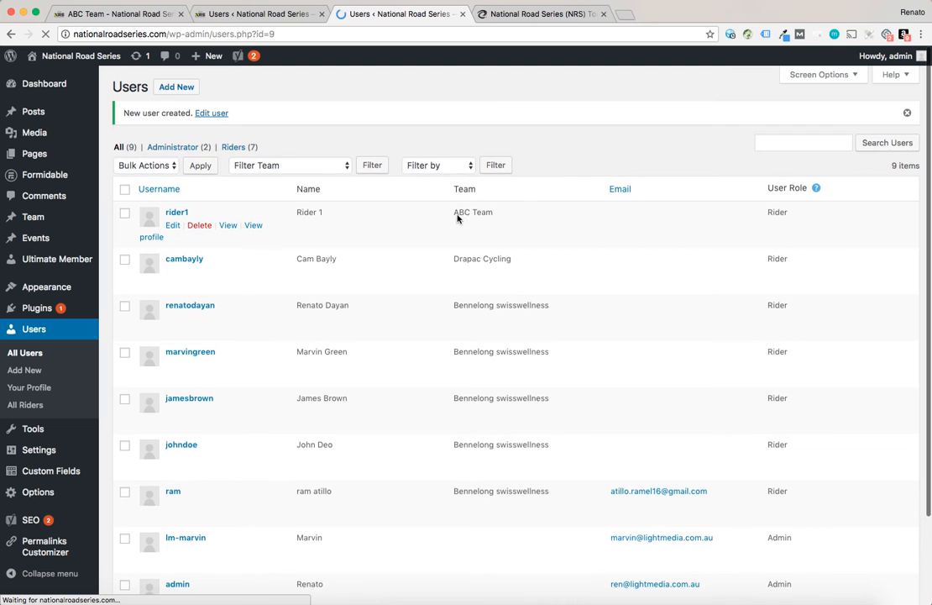
Reload the ABC Team public page and check the Our Riders section
left_click(121, 15)
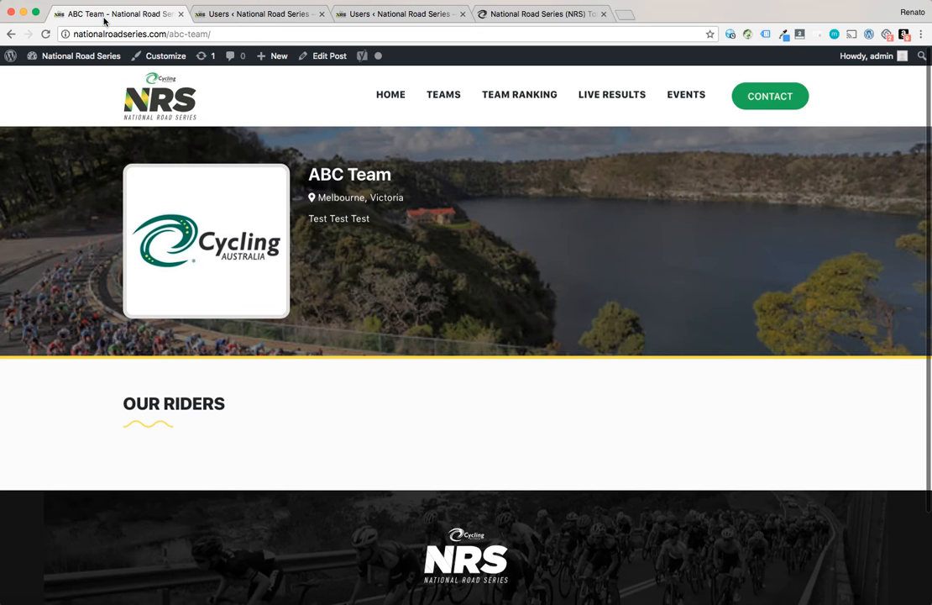
left_click(141, 67)
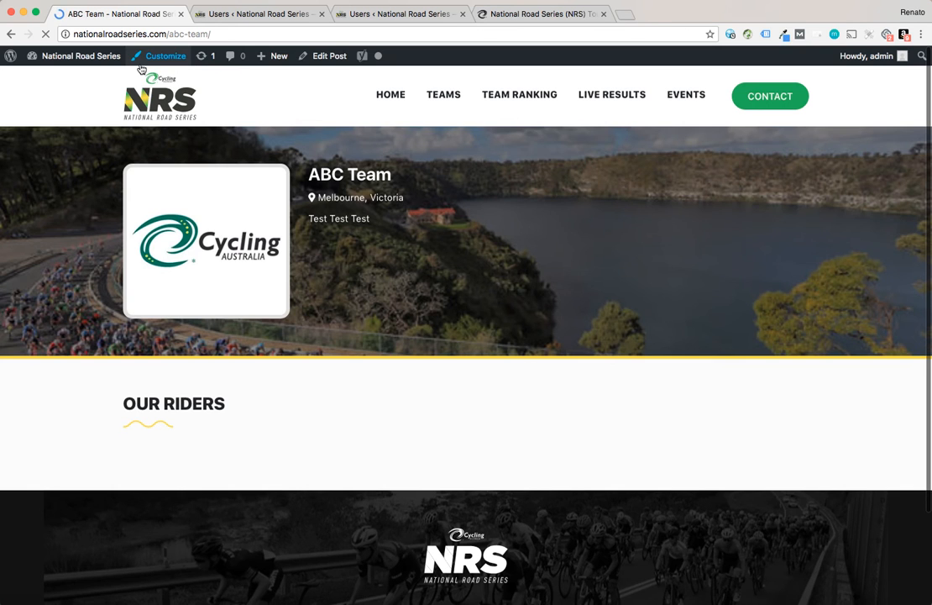
scroll(285, 310, "down", 3)
scroll(285, 310, "down", 3)
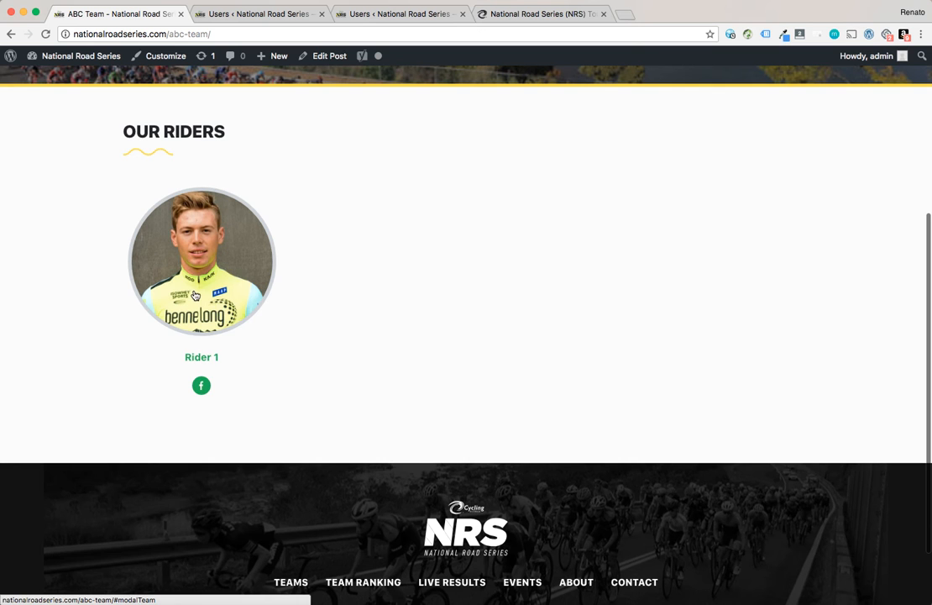
scroll(331, 243, "up", 3)
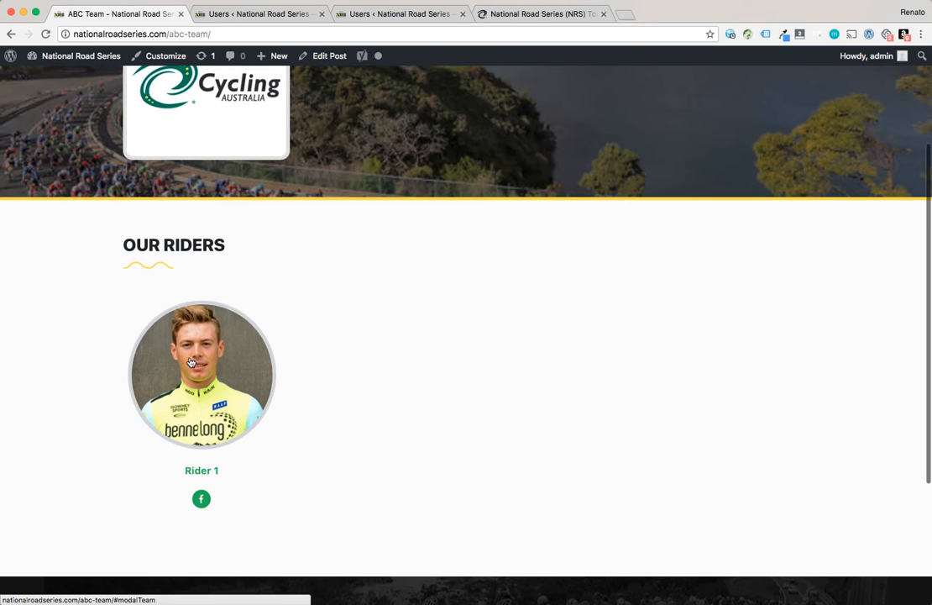
Review the rider on the public team page and the admin list of all riders with their teams
left_click(253, 345)
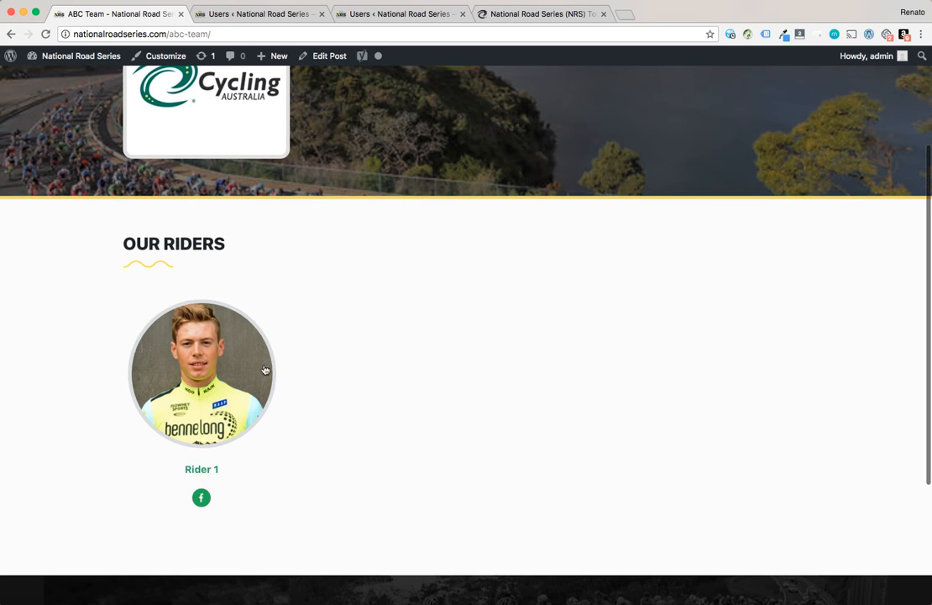
left_click(218, 14)
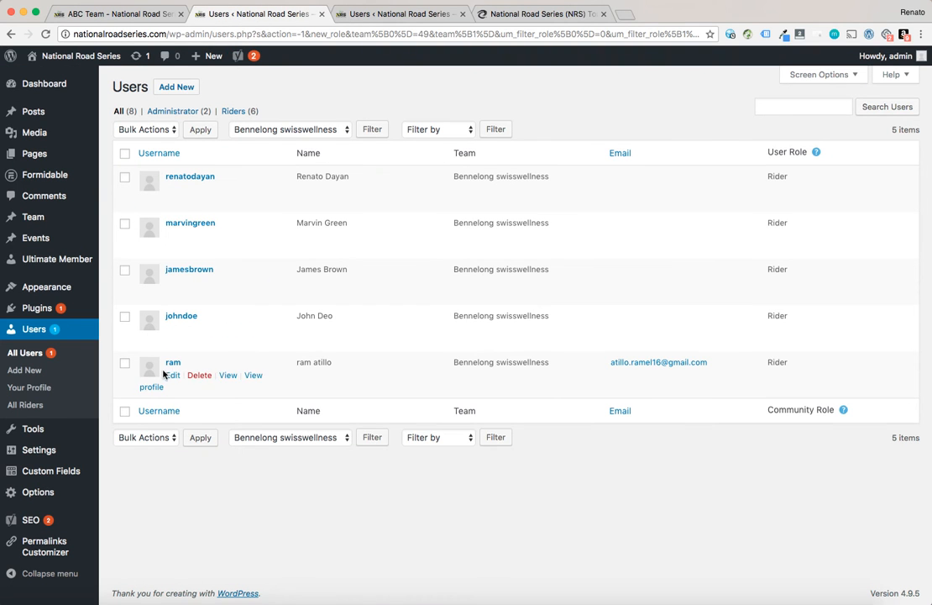
left_click(30, 405)
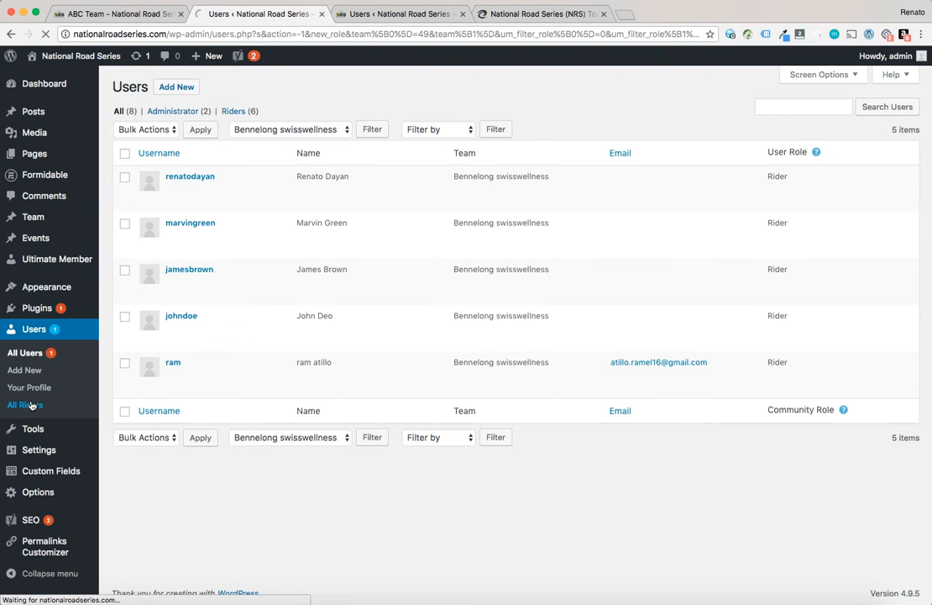
left_click(381, 14)
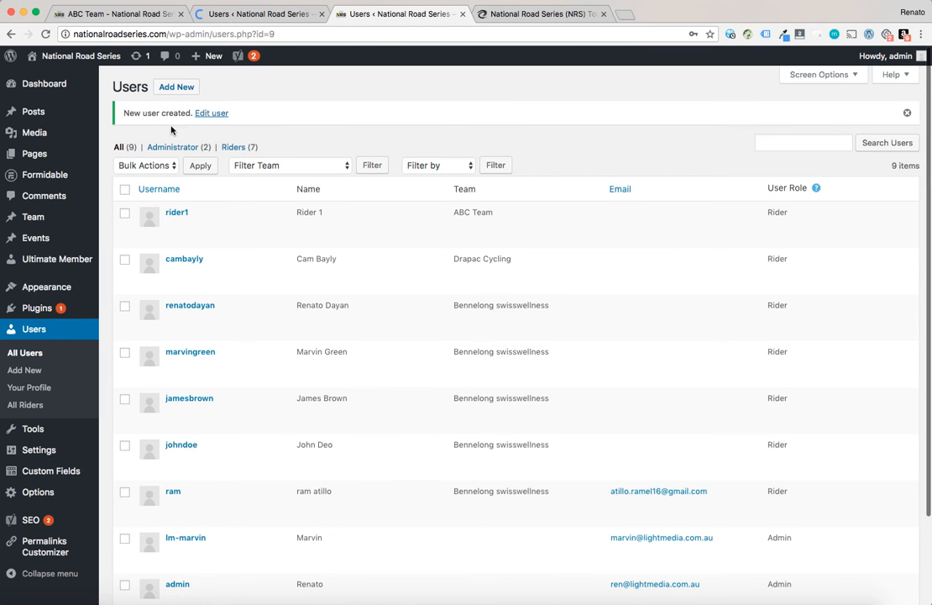
Open the Add New User form for another rider and check the role and team choices
left_click(167, 85)
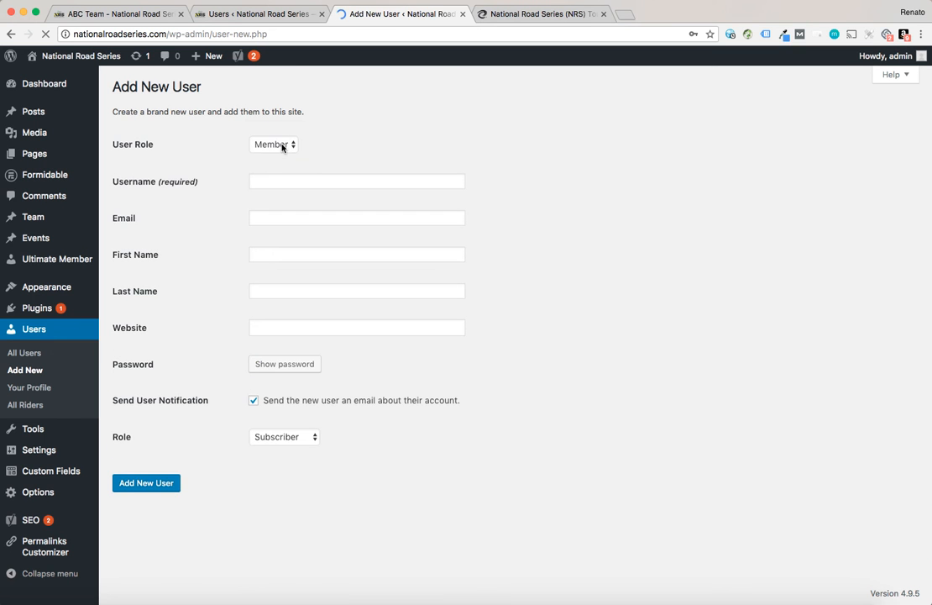
left_click(282, 145)
left_click(278, 132)
left_click(286, 182)
left_click(384, 207)
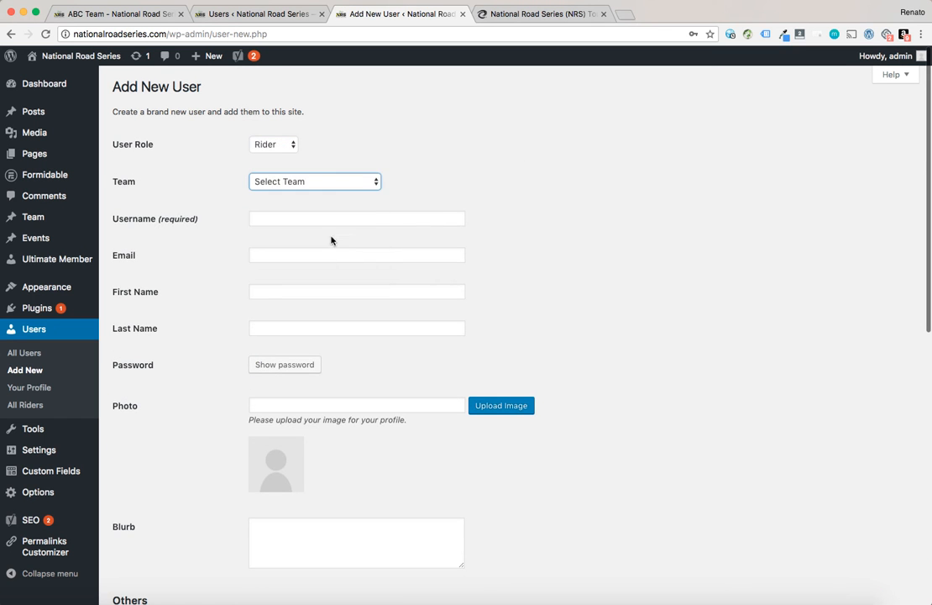
Examine the Add New User form fields from the top down to the social links
scroll(288, 530, "down", 10)
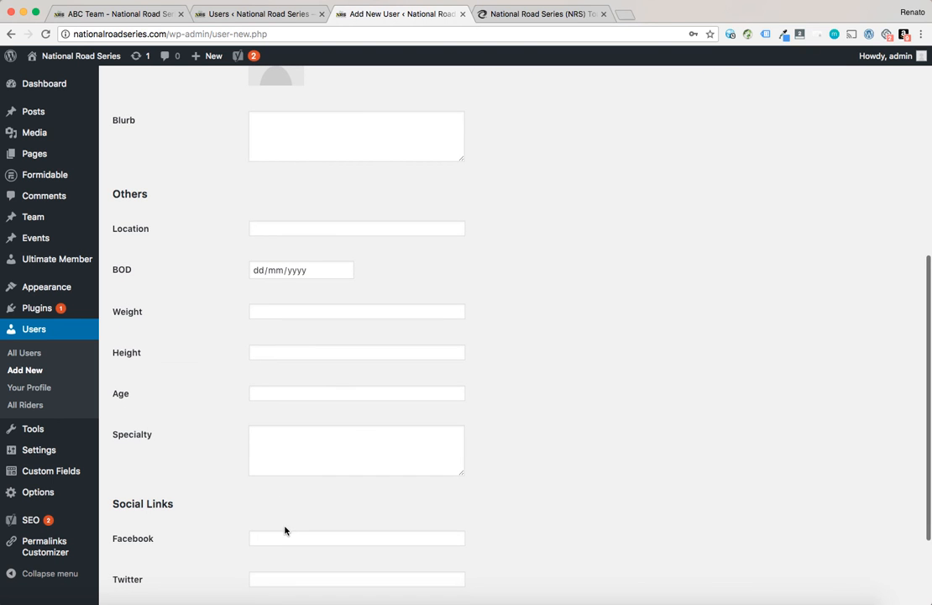
scroll(285, 530, "up", 10)
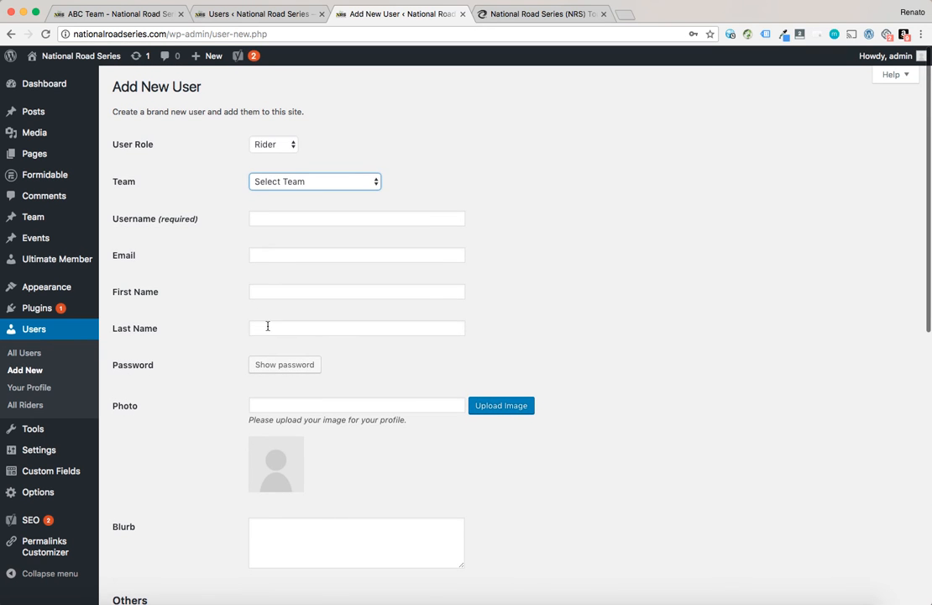
left_click(268, 259)
left_click(265, 289)
left_click(266, 329)
scroll(187, 325, "down", 5)
left_click(265, 307)
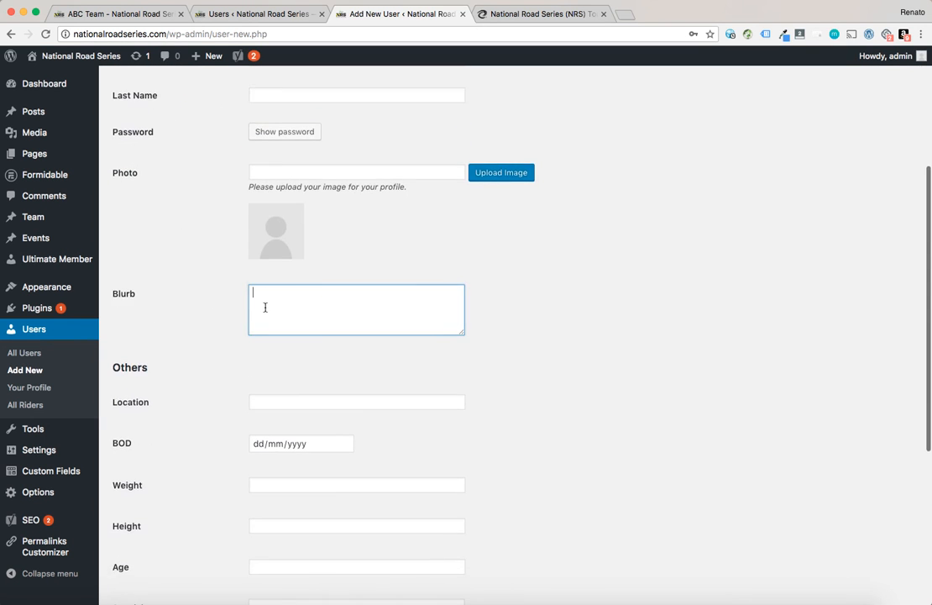
scroll(217, 341, "down", 4)
left_click(271, 234)
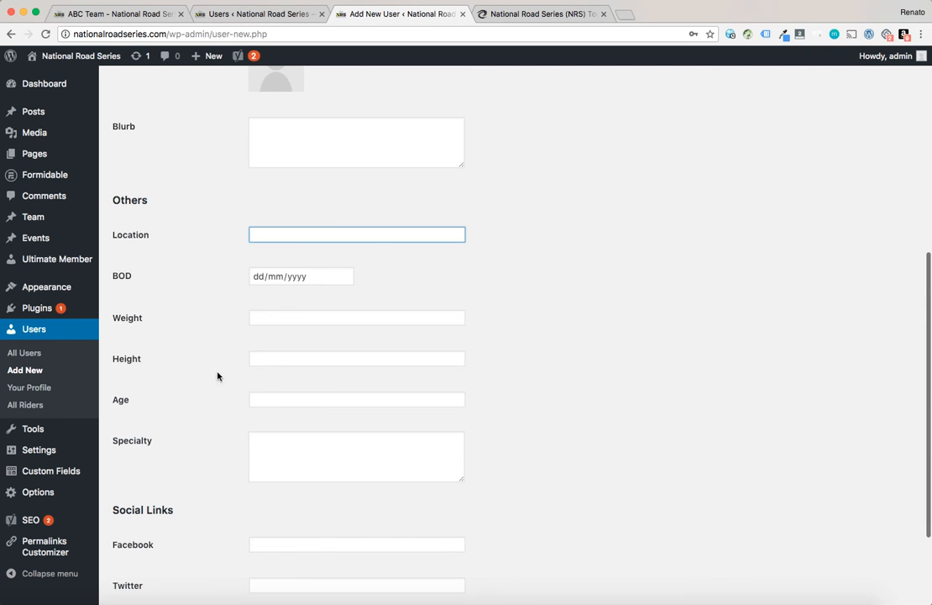
scroll(289, 427, "down", 3)
scroll(289, 427, "up", 3)
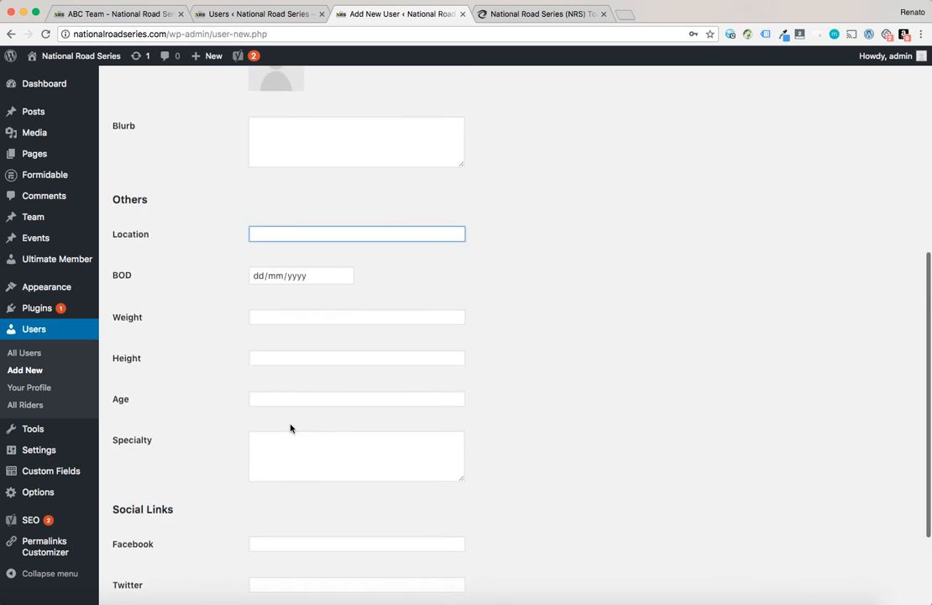
scroll(291, 429, "up", 5)
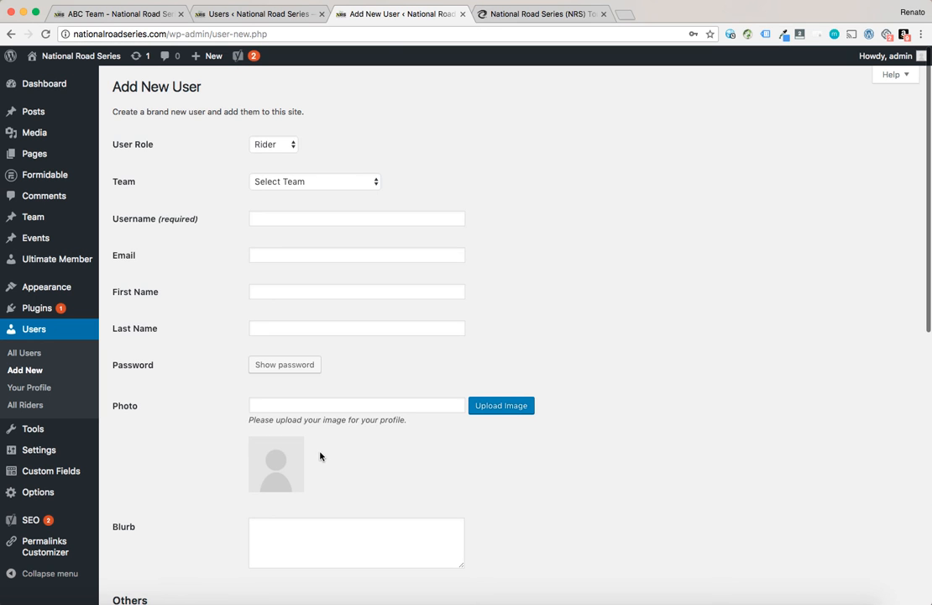
scroll(319, 449, "down", 2)
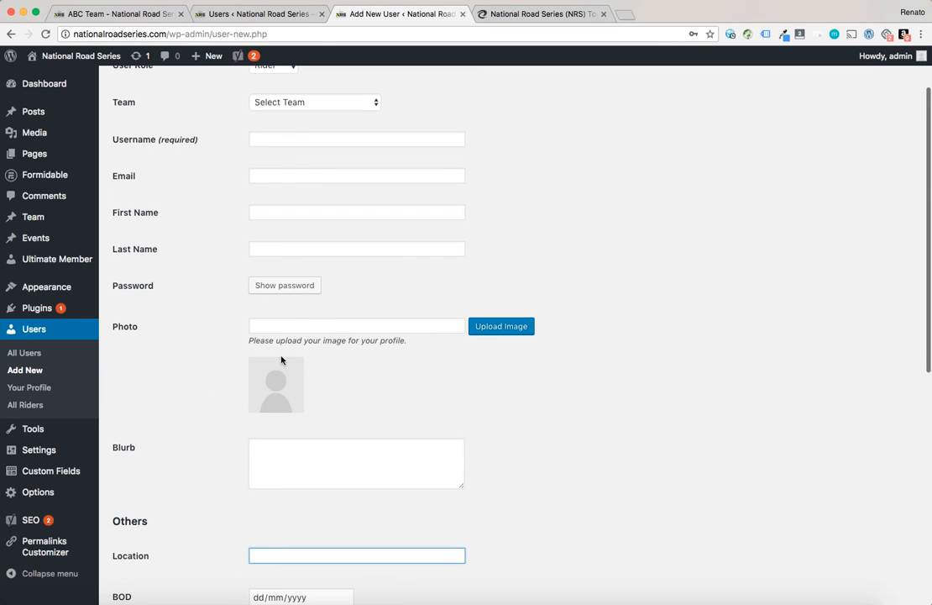
scroll(396, 405, "up", 1)
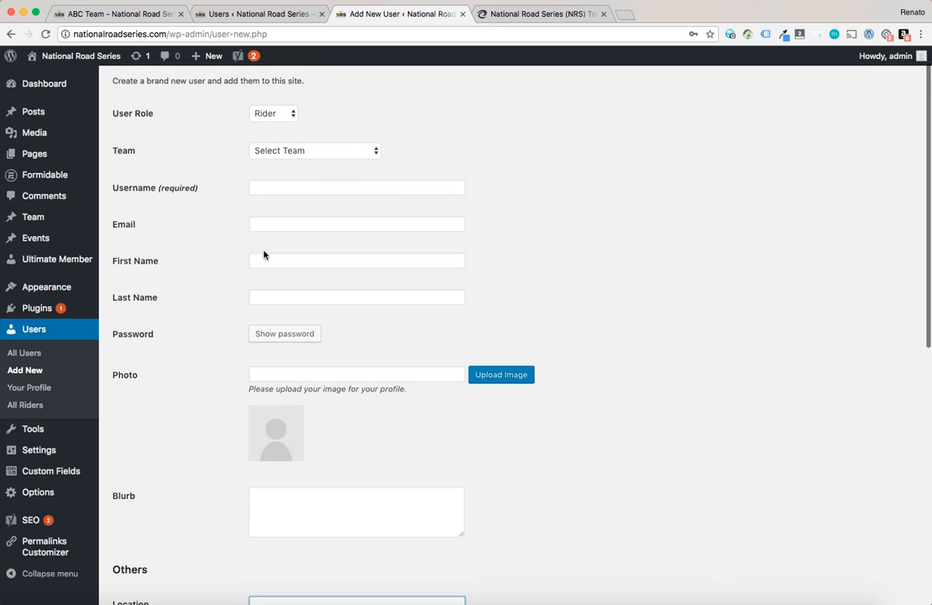
Assign the new rider user to ABC Team
left_click(318, 152)
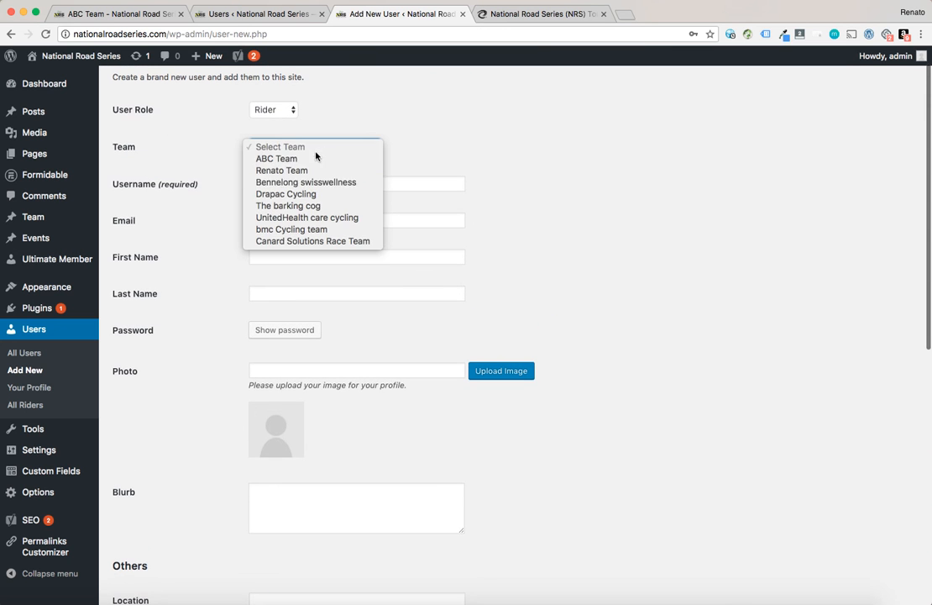
left_click(305, 159)
left_click(252, 256)
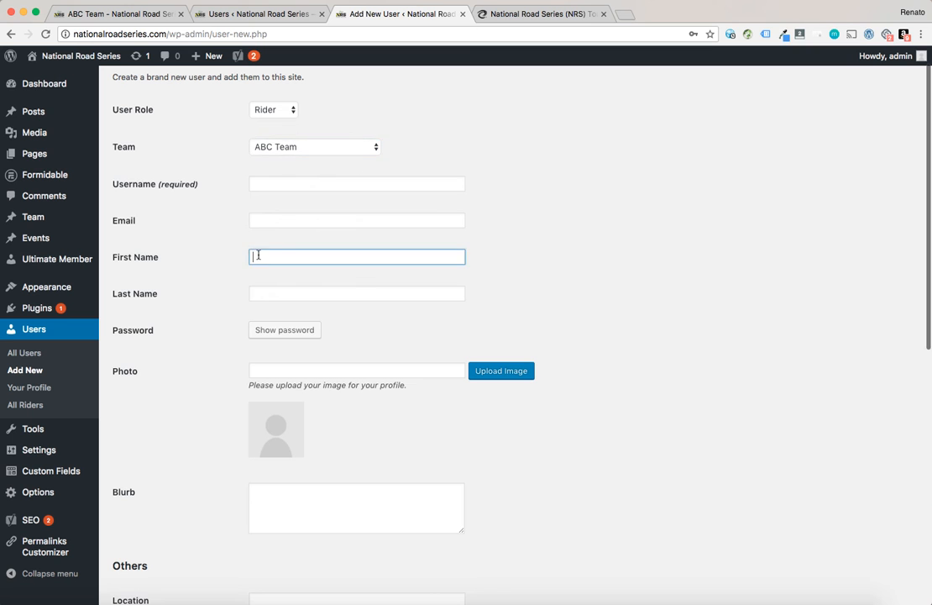
left_click(257, 293)
Compare the remaining form fields with the public Our Riders section and the admin riders list
scroll(220, 299, "down", 8)
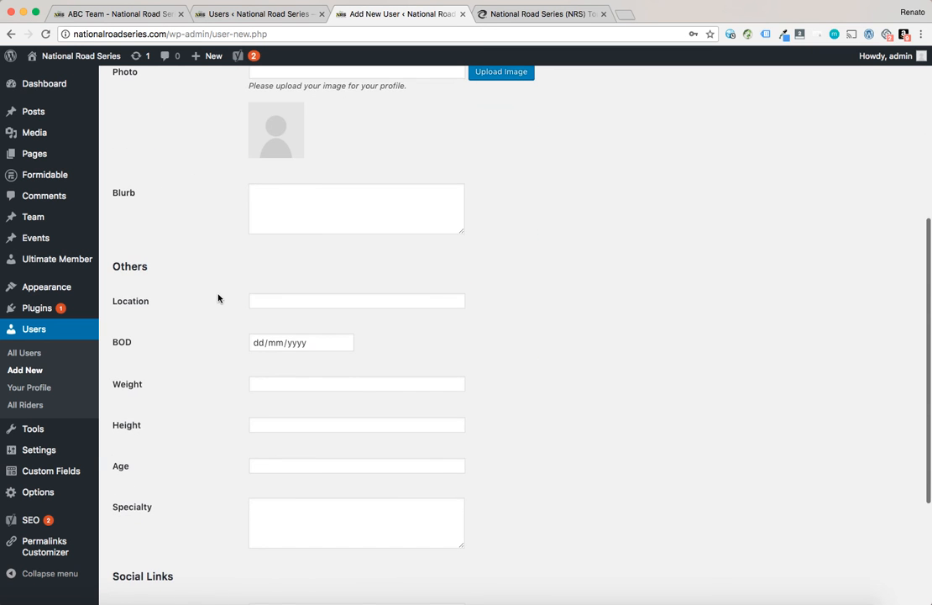
scroll(287, 267, "down", 1)
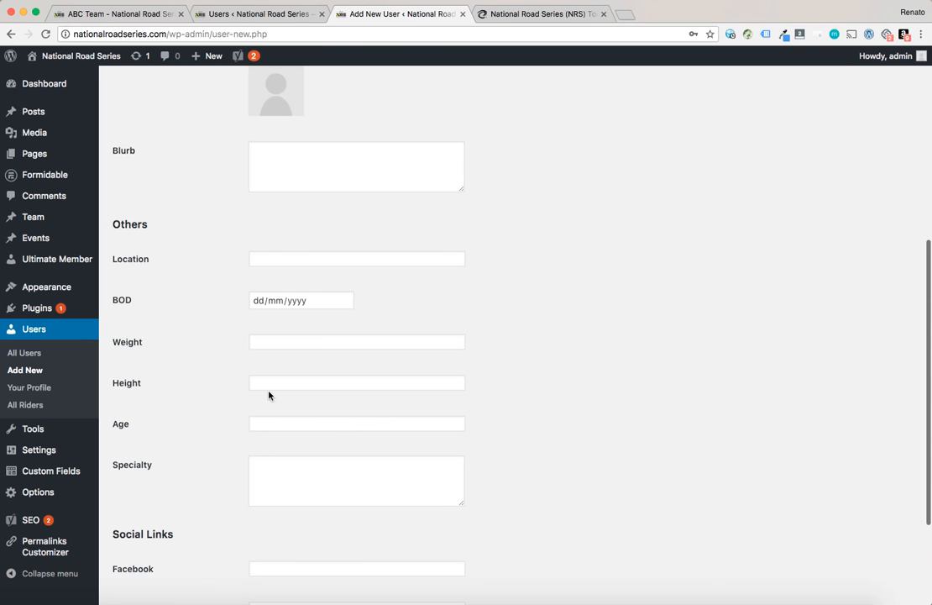
scroll(171, 376, "down", 4)
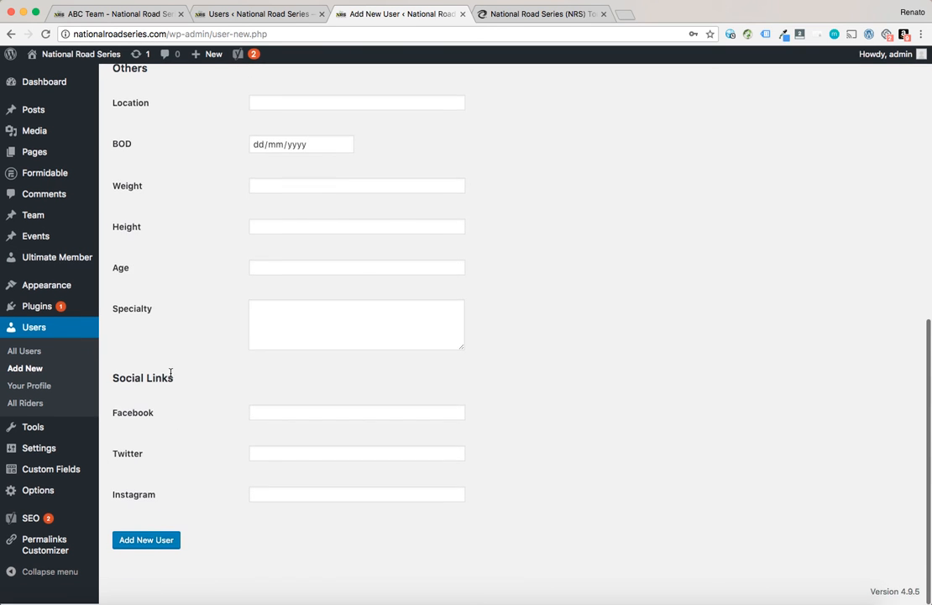
scroll(170, 374, "up", 13)
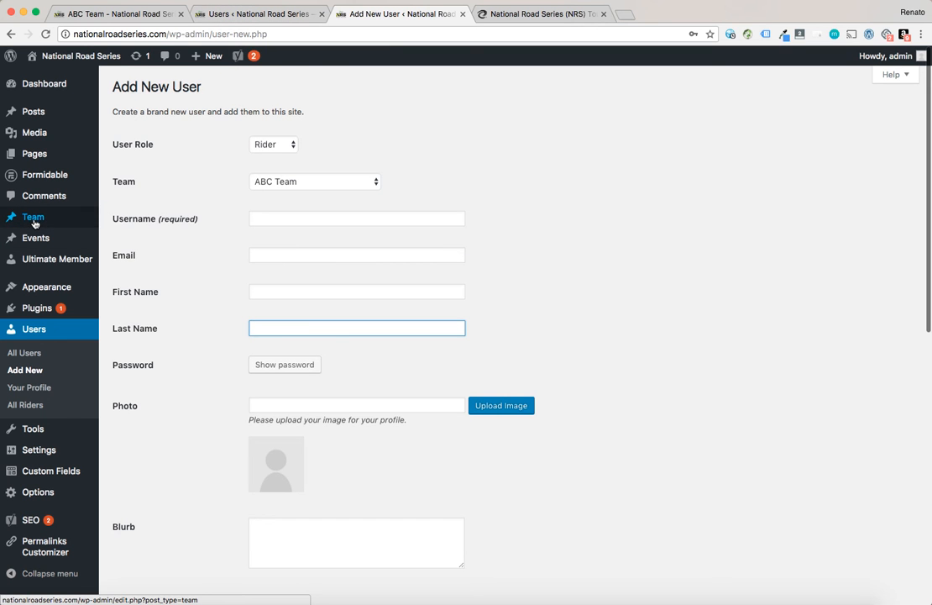
left_click(88, 16)
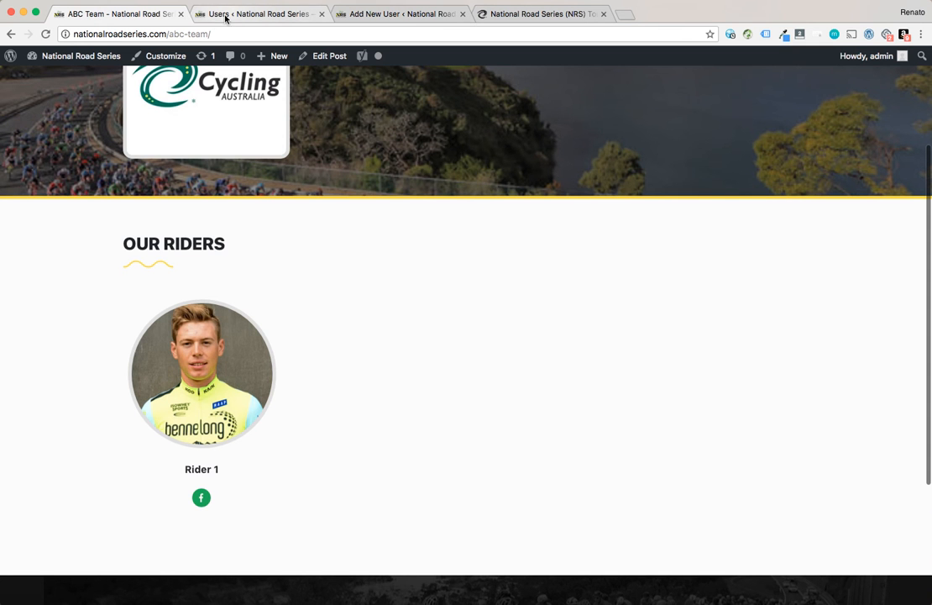
left_click(240, 16)
mouse_move(38, 219)
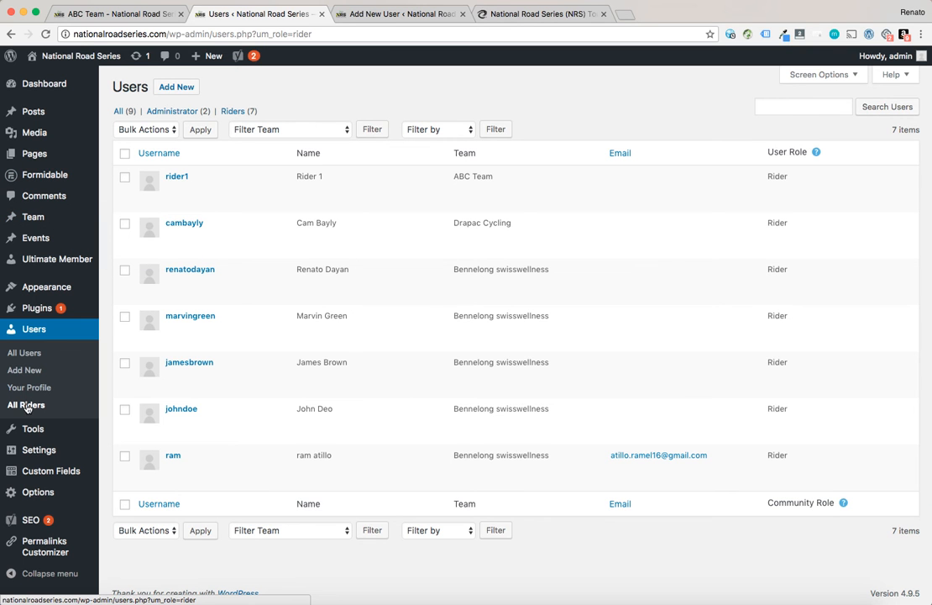
Return to the new user form, keep ABC Team as the team, and start filling in the username
left_click(371, 12)
left_click(313, 182)
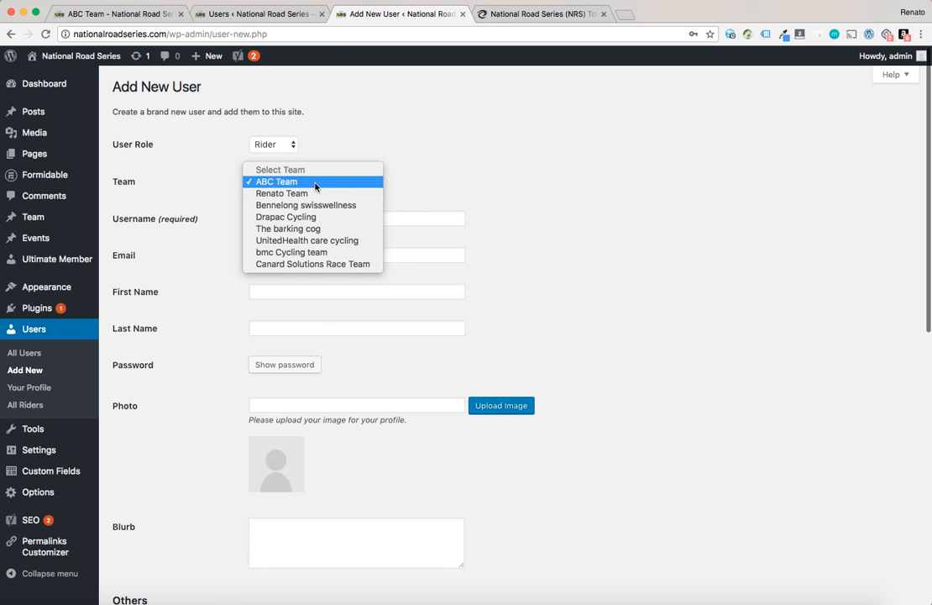
left_click(387, 139)
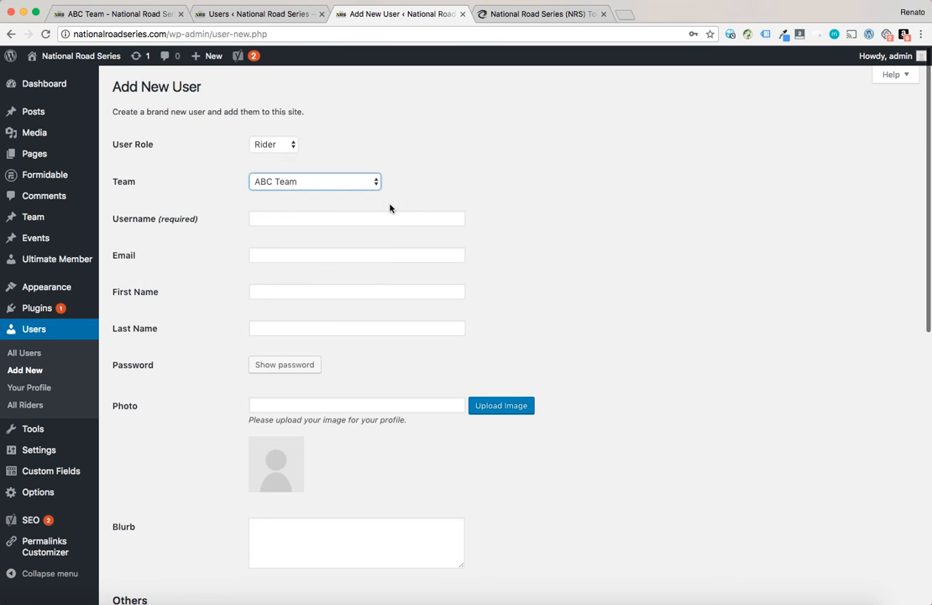
left_click(283, 218)
scroll(241, 267, "down", 10)
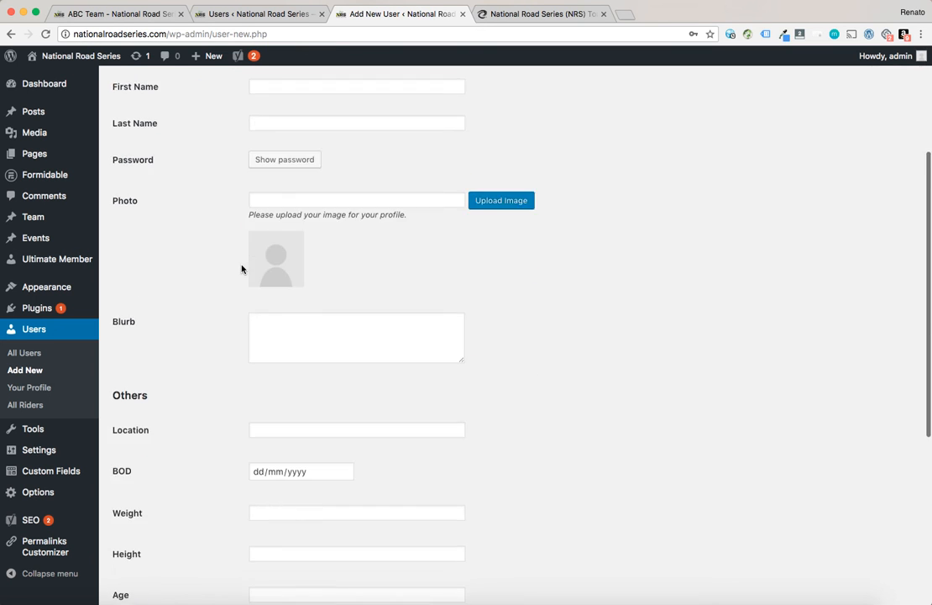
scroll(241, 267, "up", 10)
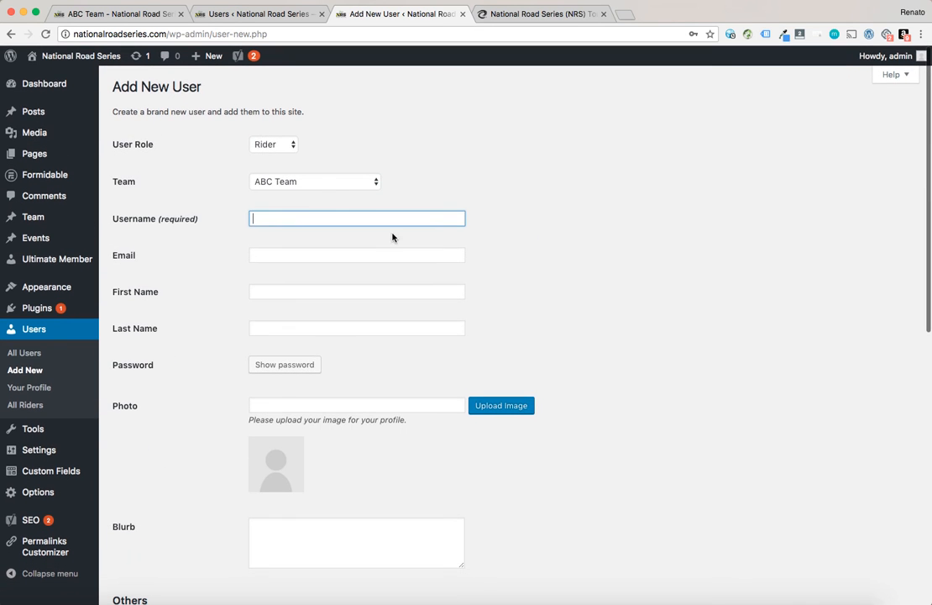